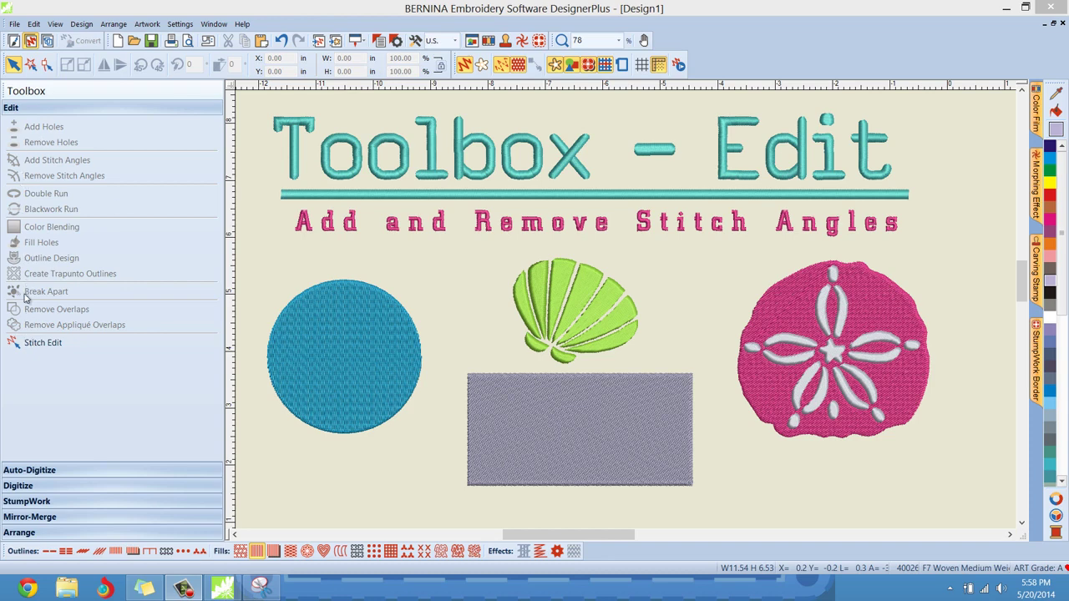
Select and deselect the blue circle, then zoom in on the green shell to about 298%
left_click(347, 358)
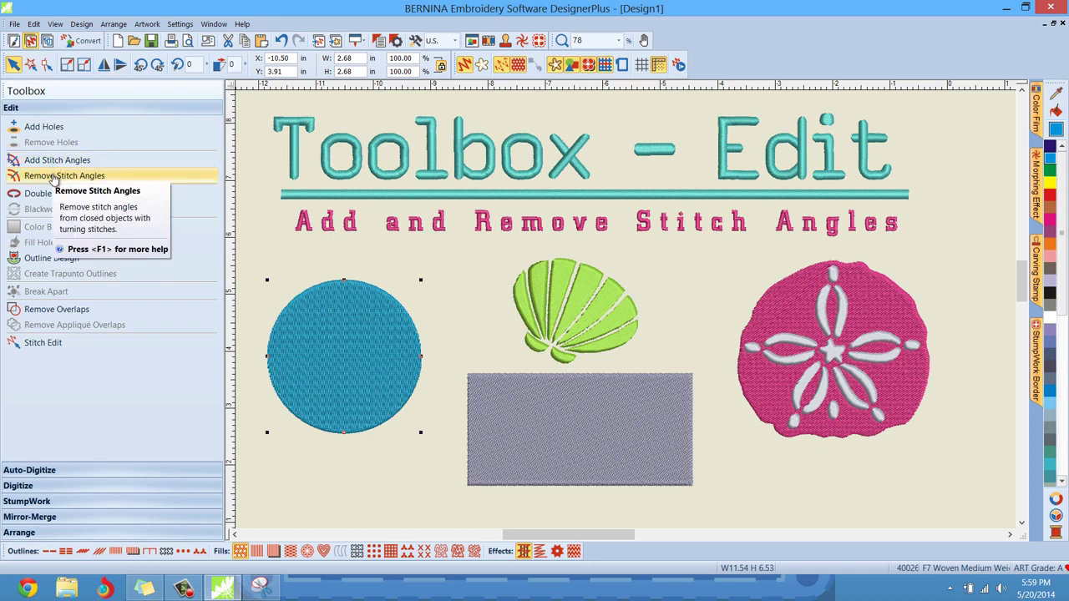
left_click(690, 257)
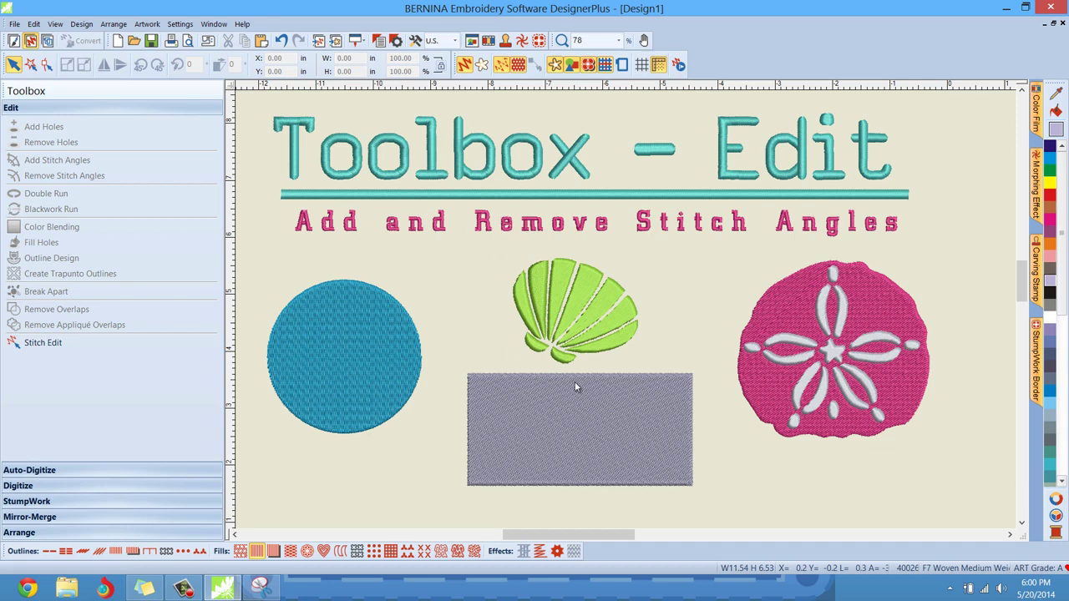
scroll(587, 312, "up", 4)
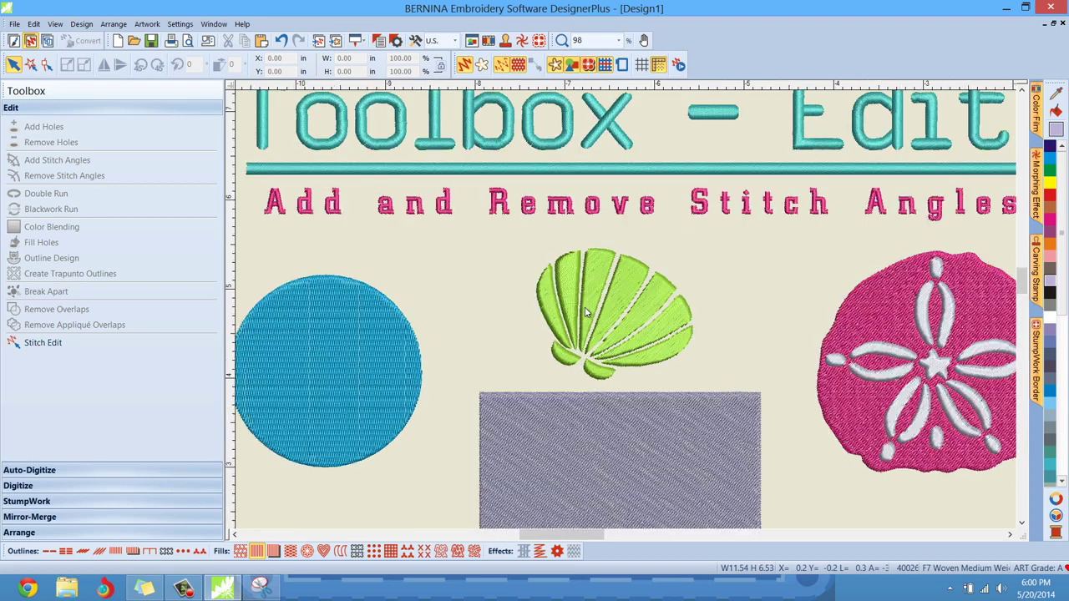
scroll(631, 318, "up", 2)
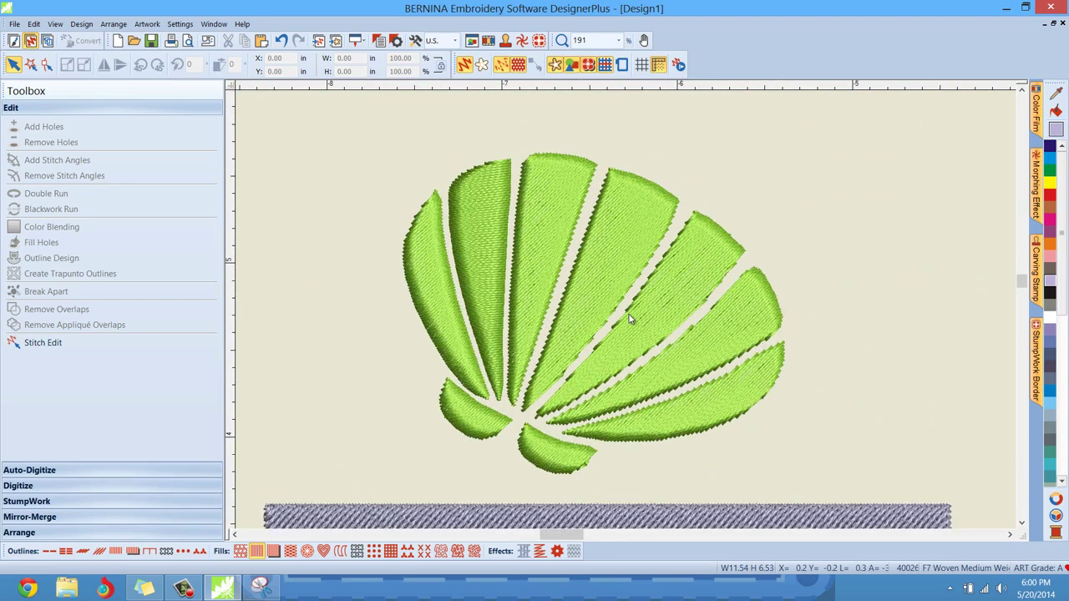
scroll(630, 319, "up", 1)
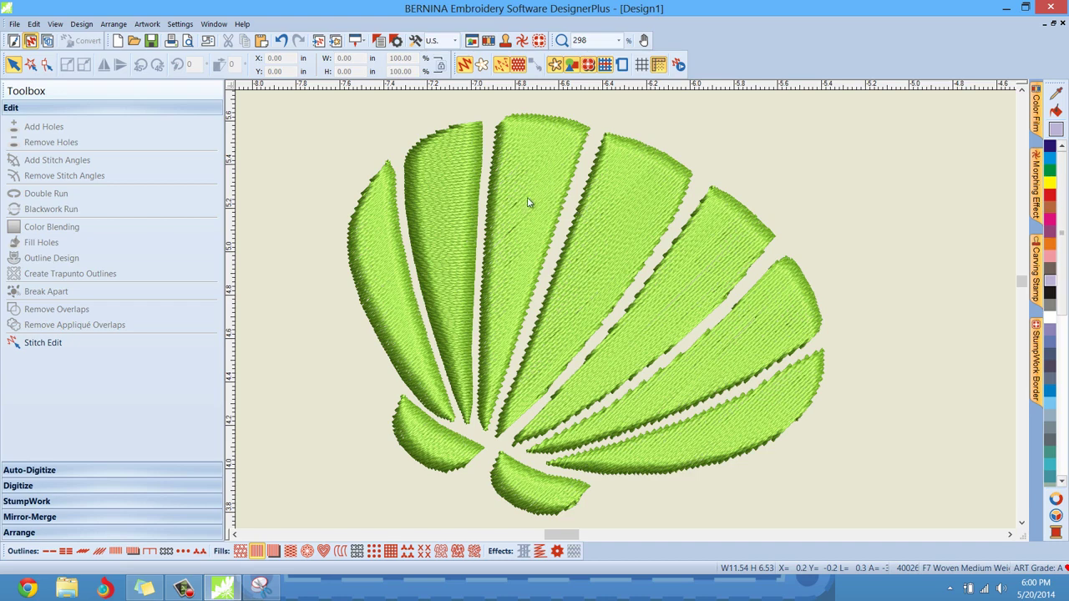
Select the tall petal near the centre of the green shell
left_click(645, 196)
left_click(709, 231, "ctrl")
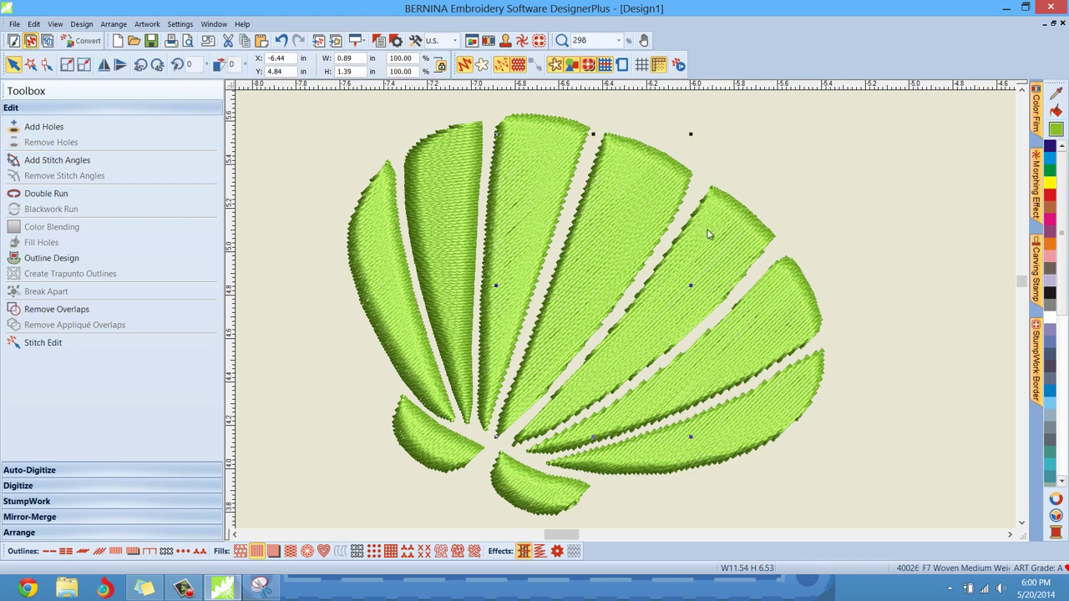
left_click(812, 404)
Reshape the tall centre petal's stitch angle to 45°, then select the second petal from the left
left_click(48, 66)
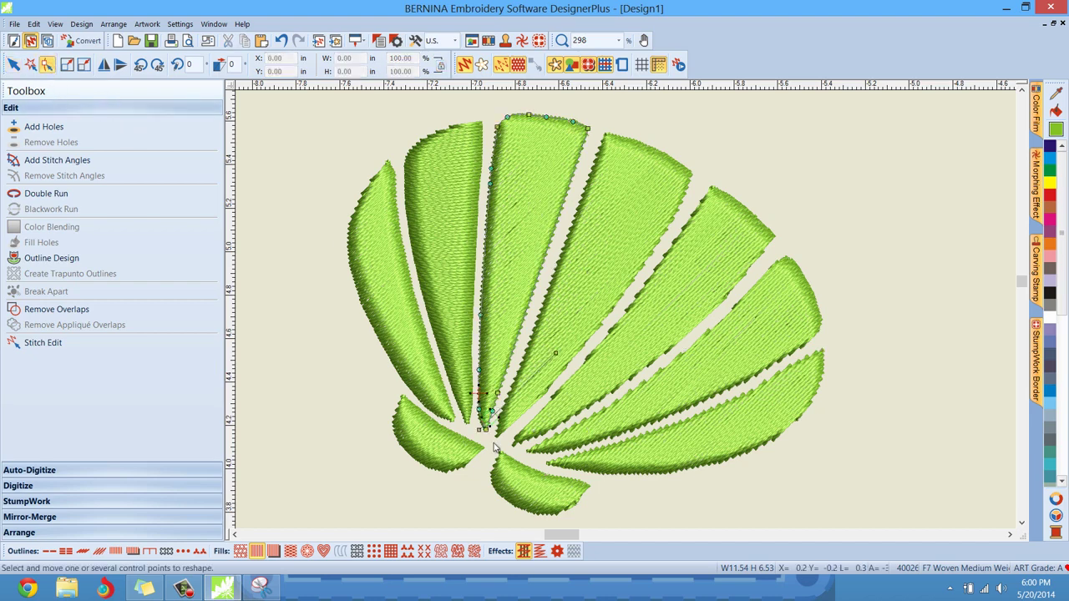
left_click_drag(479, 427, 523, 448)
left_click_drag(554, 353, 556, 351)
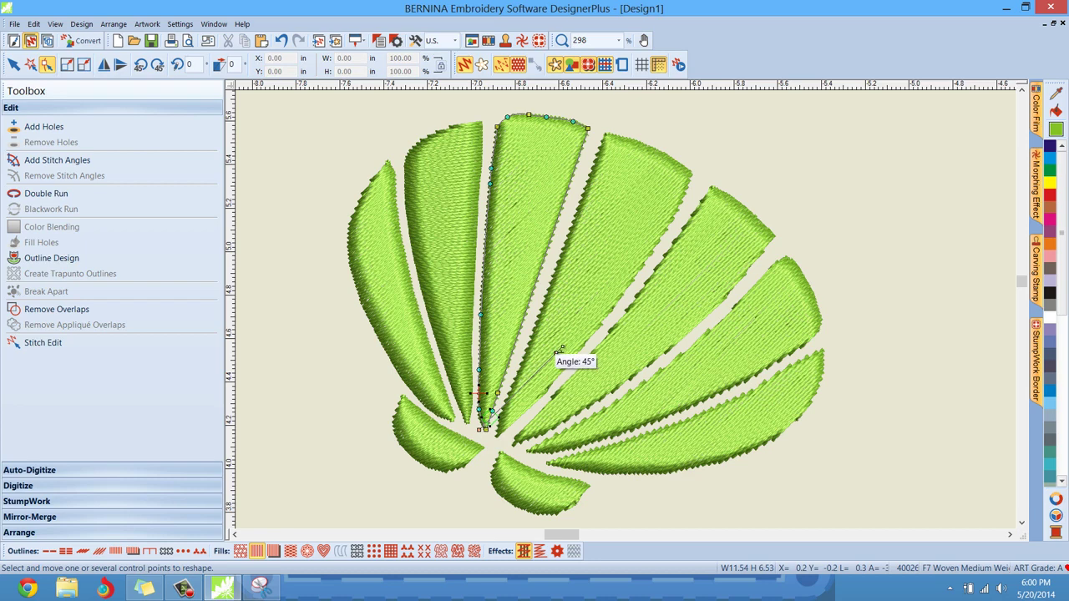
left_click_drag(558, 352, 504, 306)
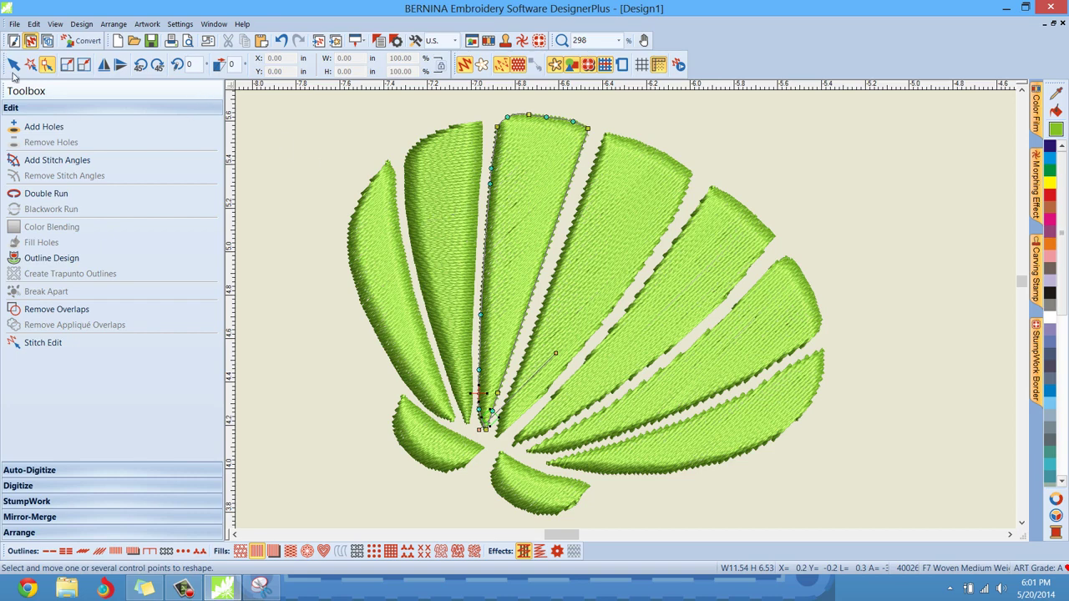
key("Escape")
left_click(433, 180)
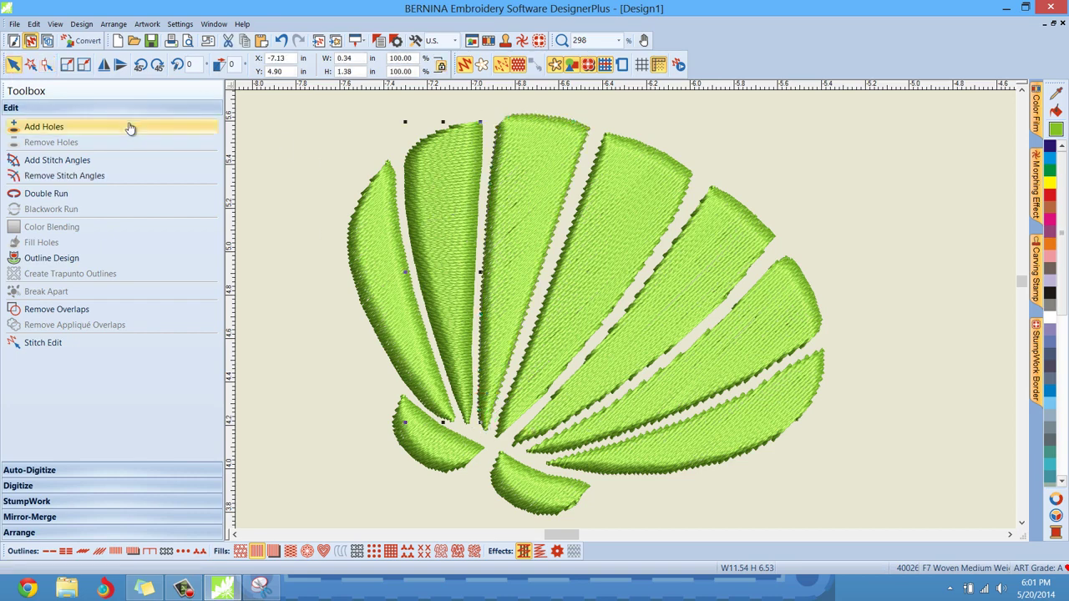
Show the second petal's stitch angles, then remove them with Remove Stitch Angles and deselect
left_click(84, 160)
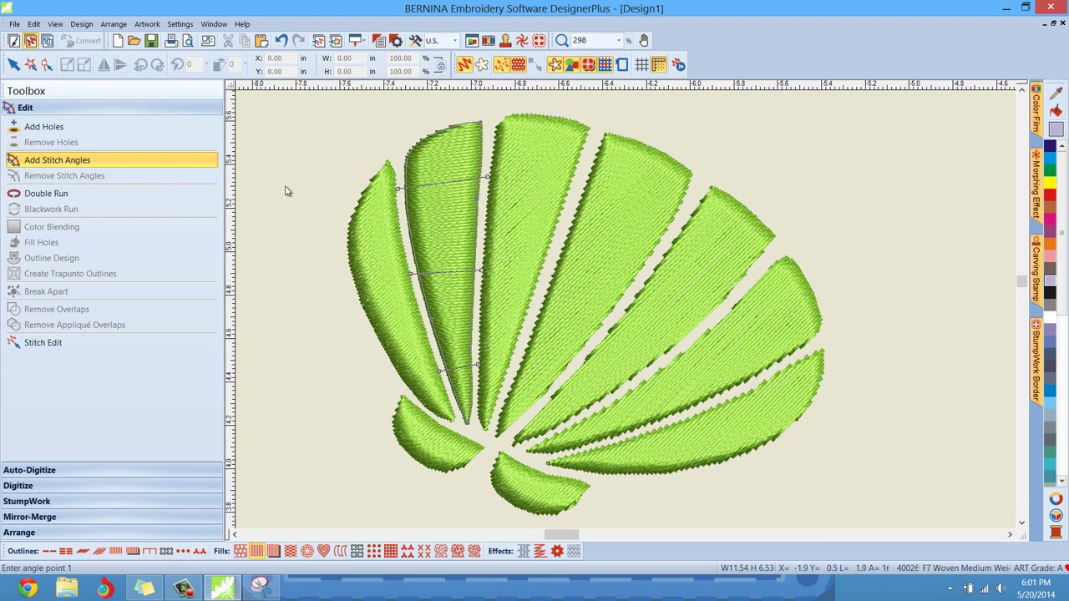
left_click(14, 65)
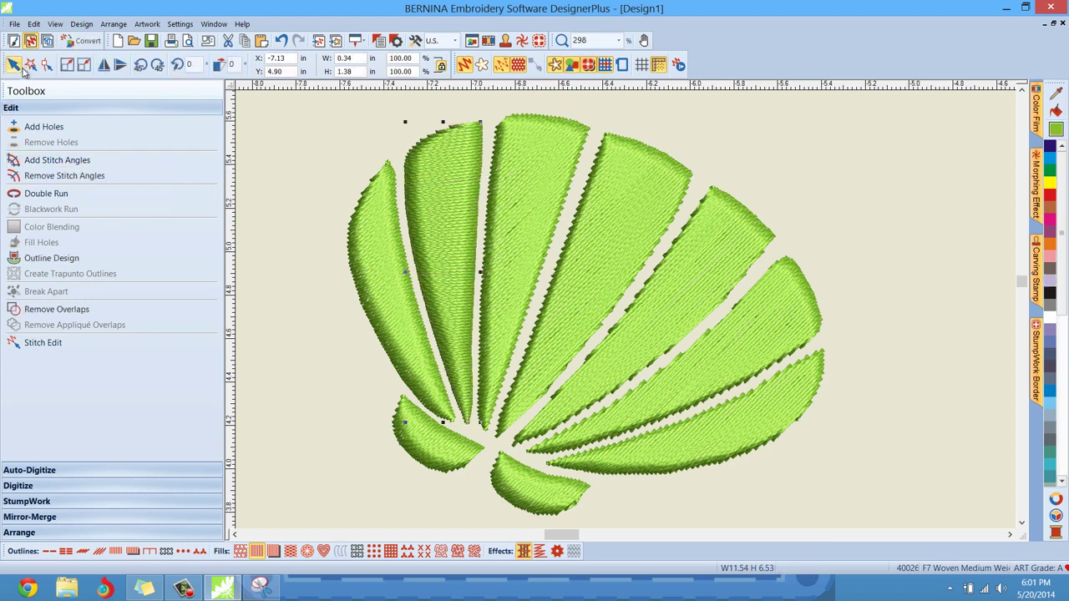
left_click(50, 176)
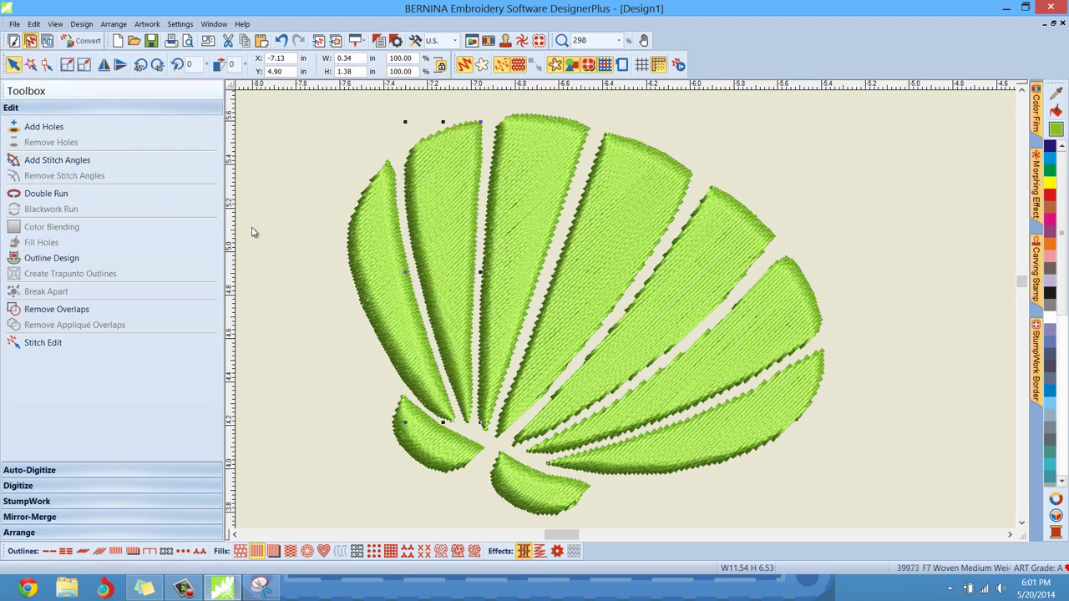
left_click(283, 249)
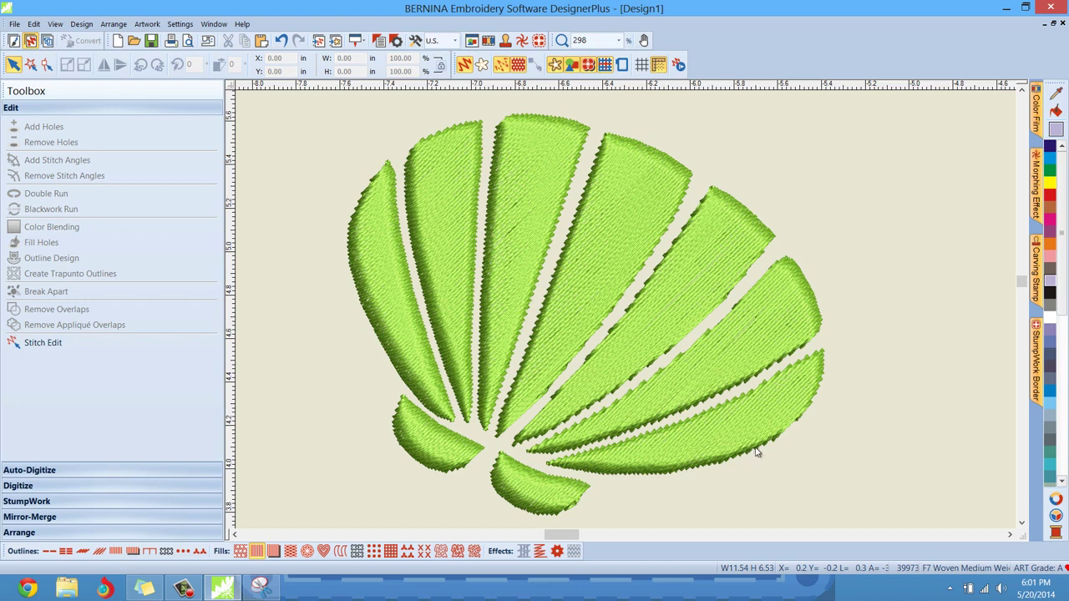
scroll(790, 452, "up", 1)
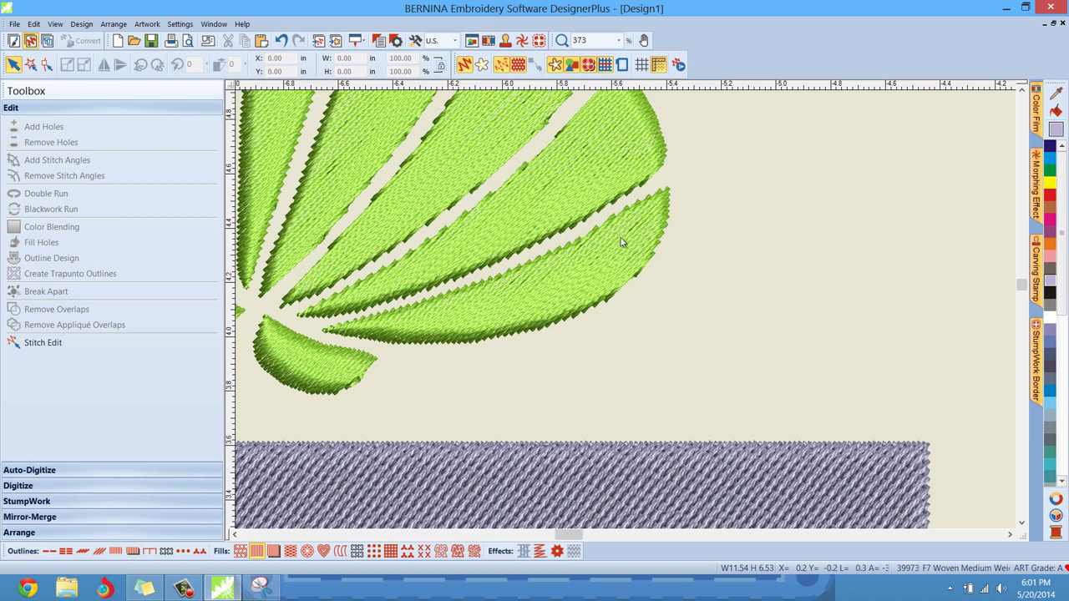
At 373% zoom, select the long lower petal and begin adding stitch angles to it
left_click(614, 262)
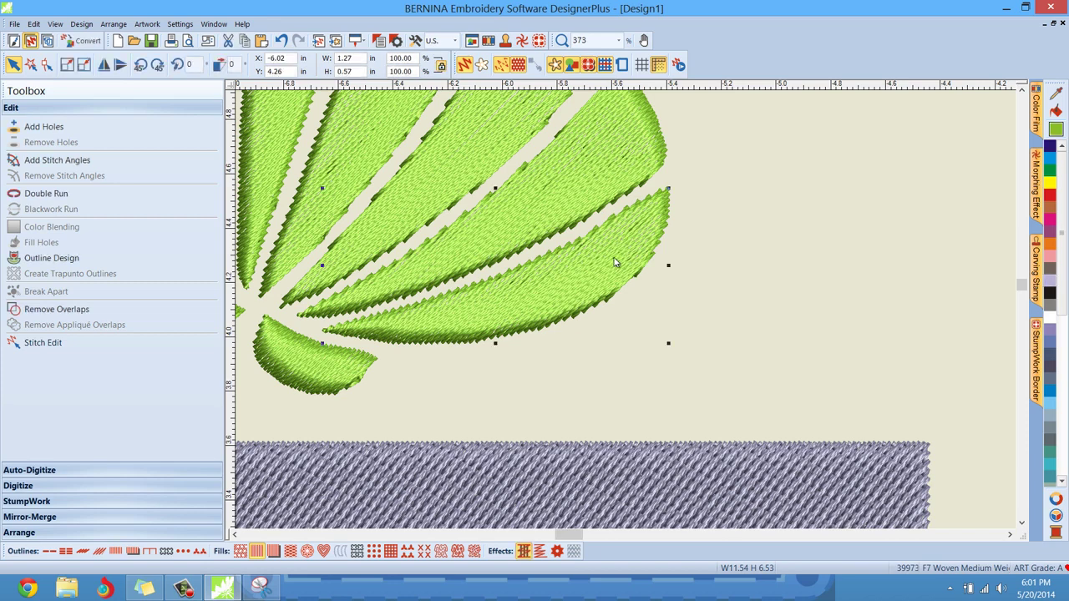
left_click(74, 161)
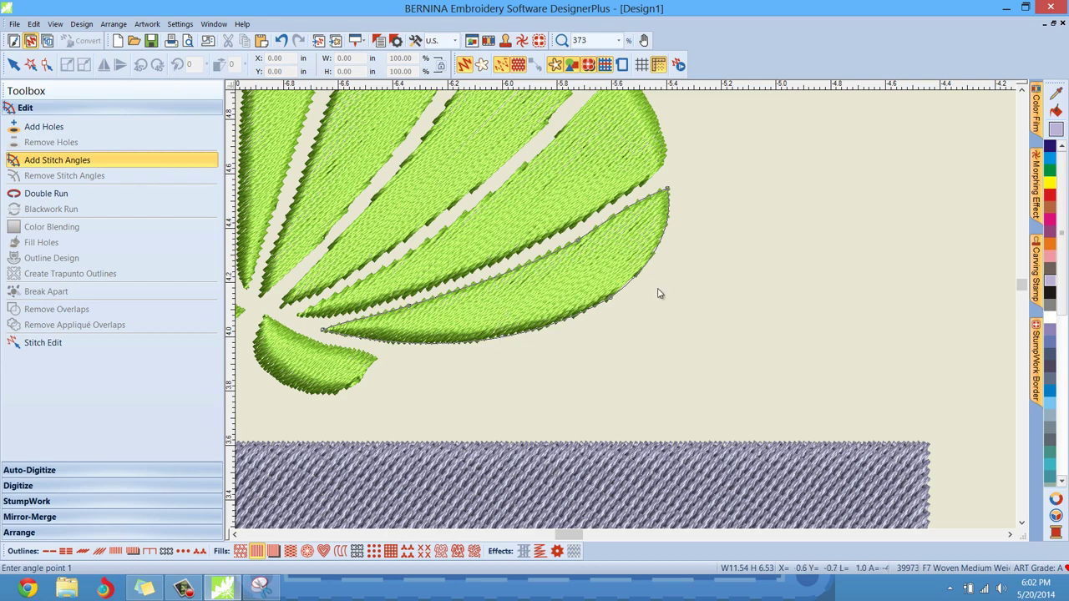
Draw five angle lines on the long lower petal at 76°, 88°, 102°, 126°, 146°, then apply
left_click(355, 300)
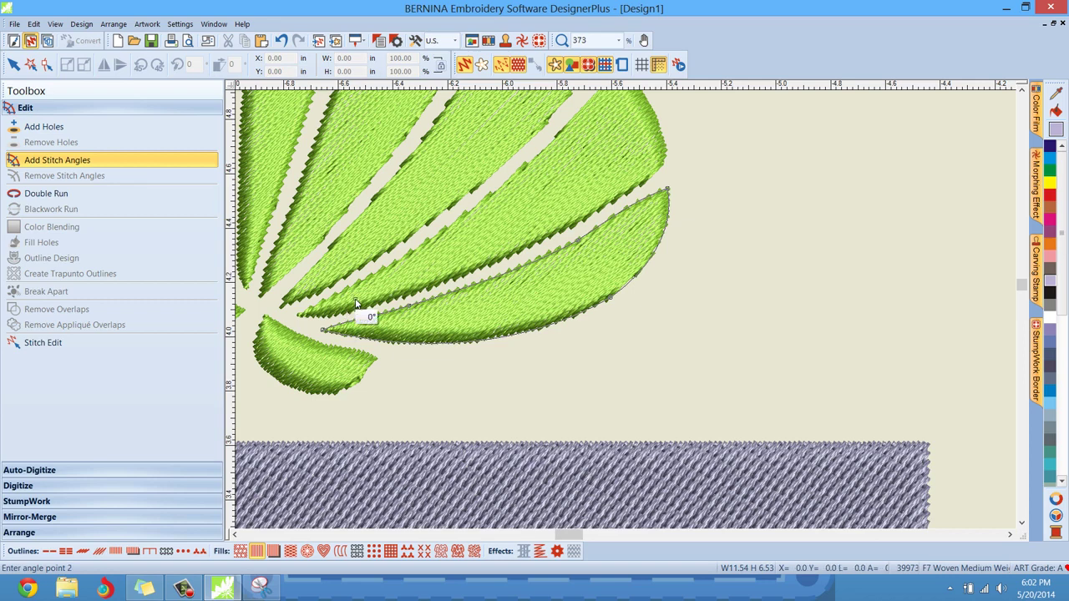
left_click(341, 365)
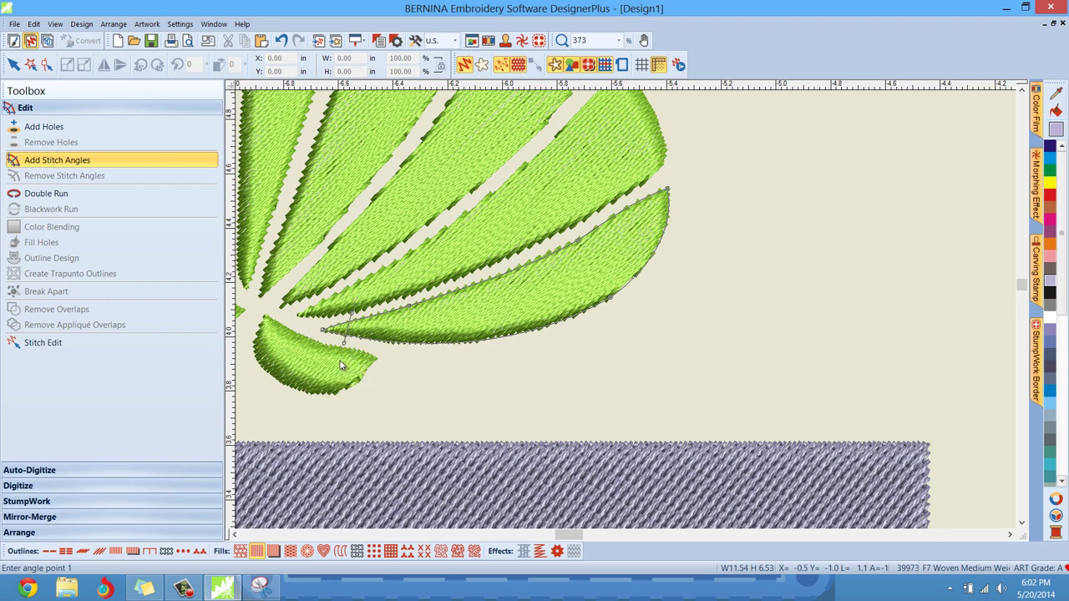
left_click(455, 284)
left_click(453, 349)
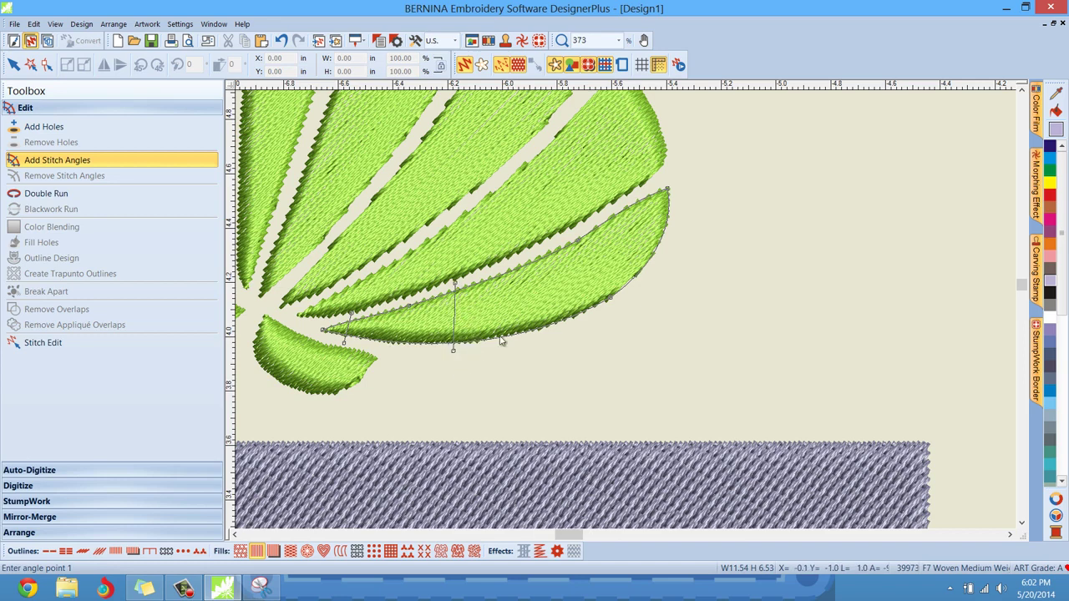
left_click(508, 258)
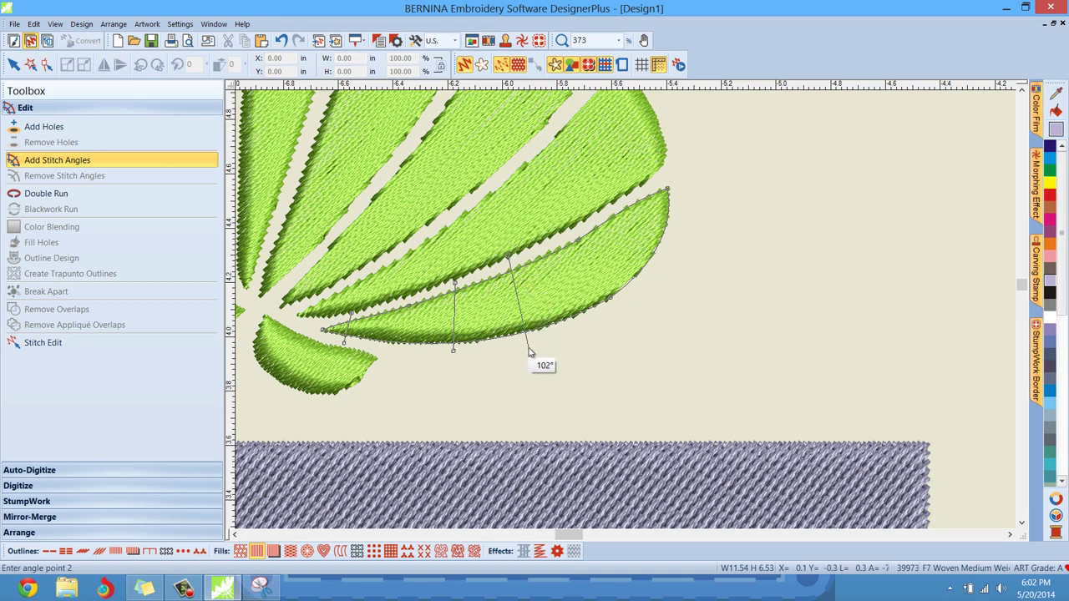
left_click(526, 339)
left_click(563, 242)
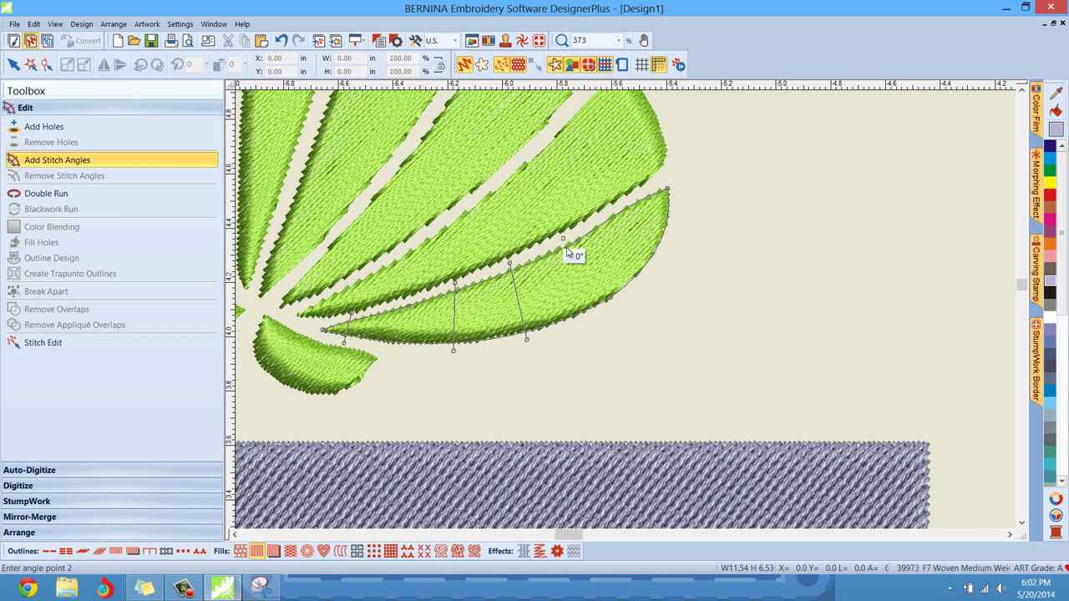
left_click(612, 306)
left_click(615, 204)
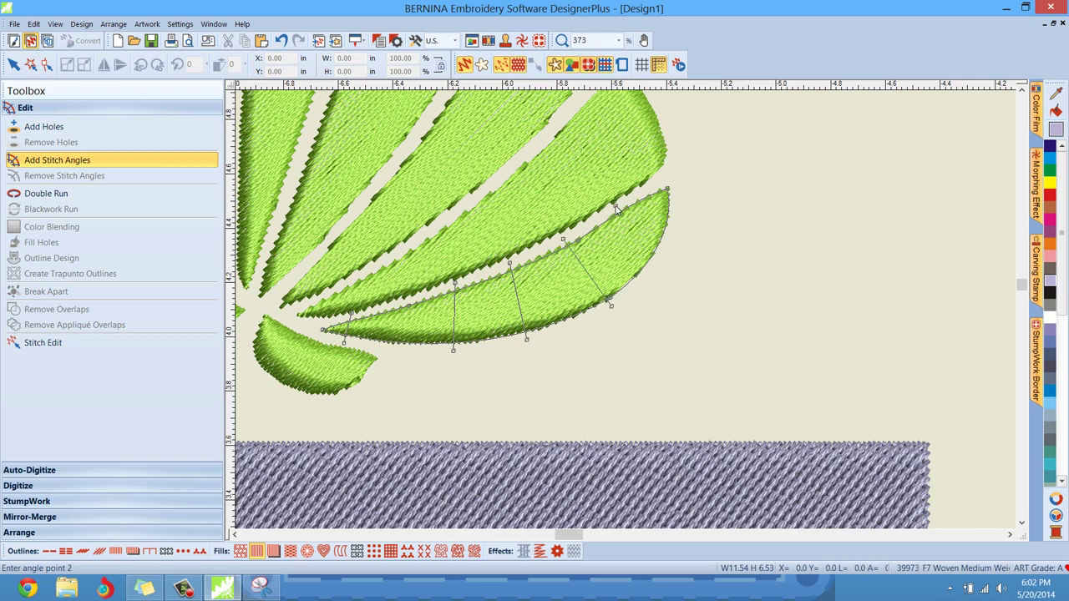
left_click(669, 240)
key("Return")
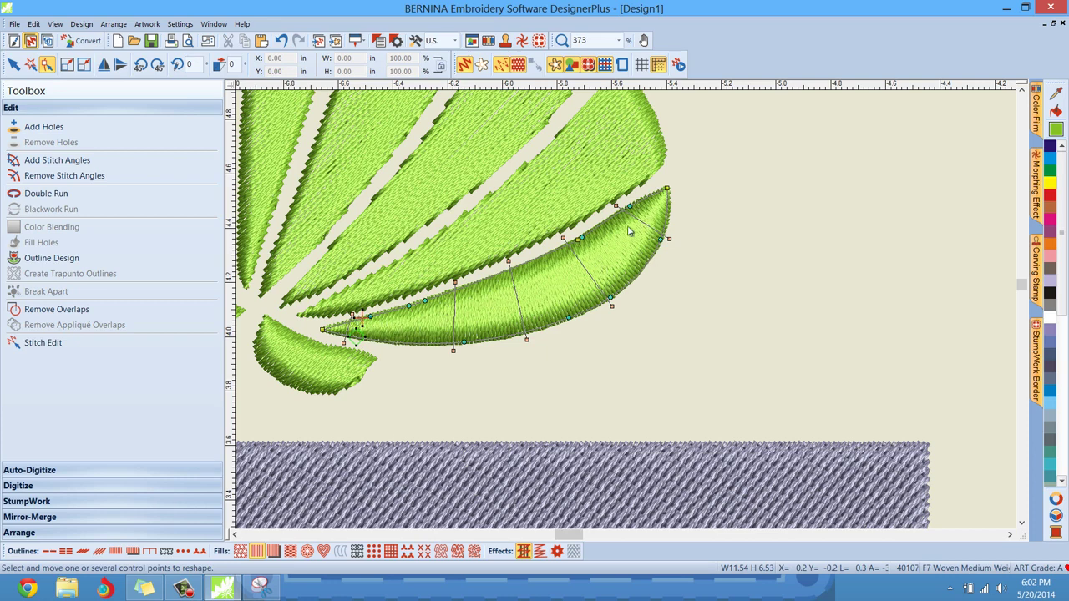
Return to the Select tool and deselect the finished petal
scroll(890, 333, "down", 2)
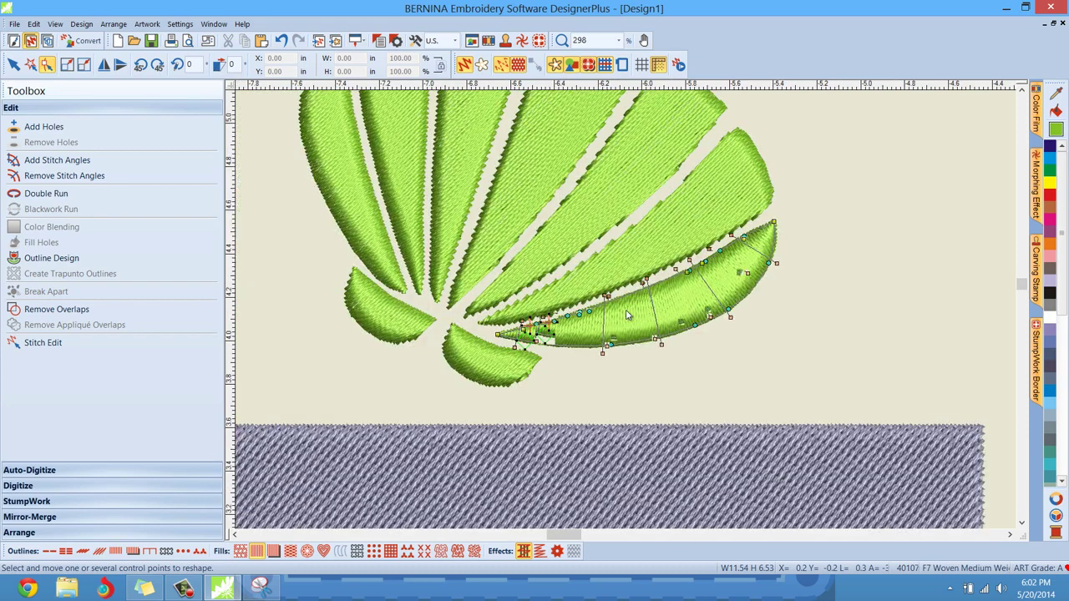
left_click(1021, 90)
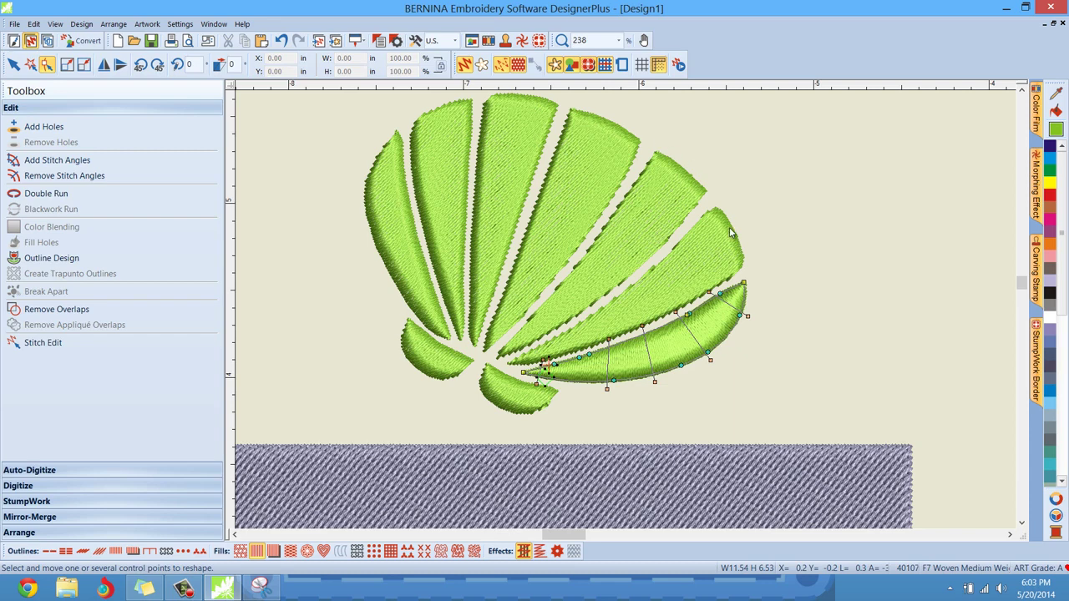
left_click(13, 64)
left_click(290, 292)
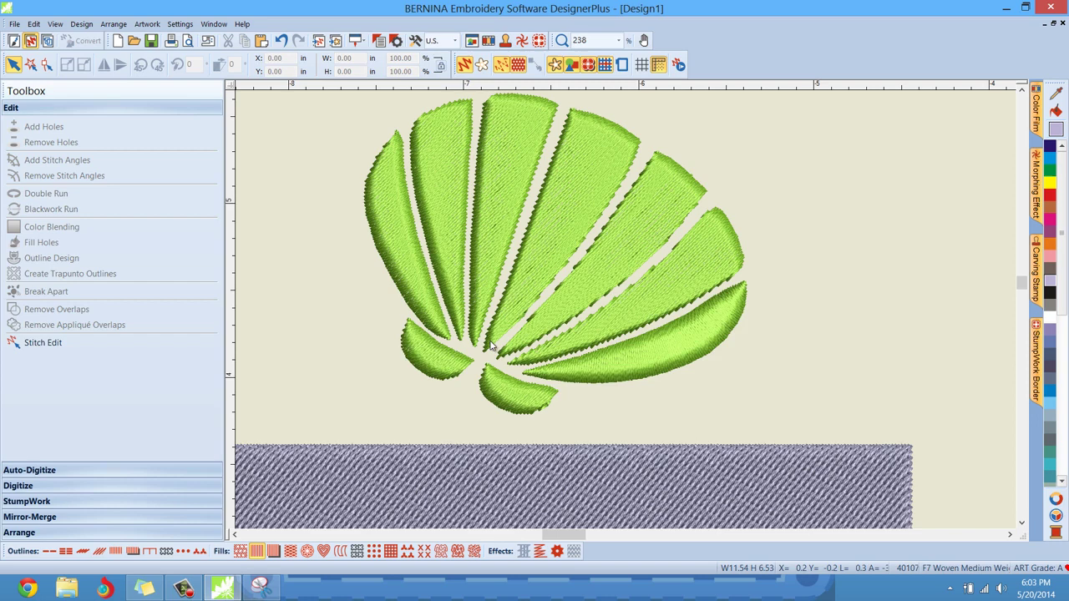
Add three stitch-angle lines along a lower-right petal, clearing the boundary warning, and apply them
left_click(683, 281)
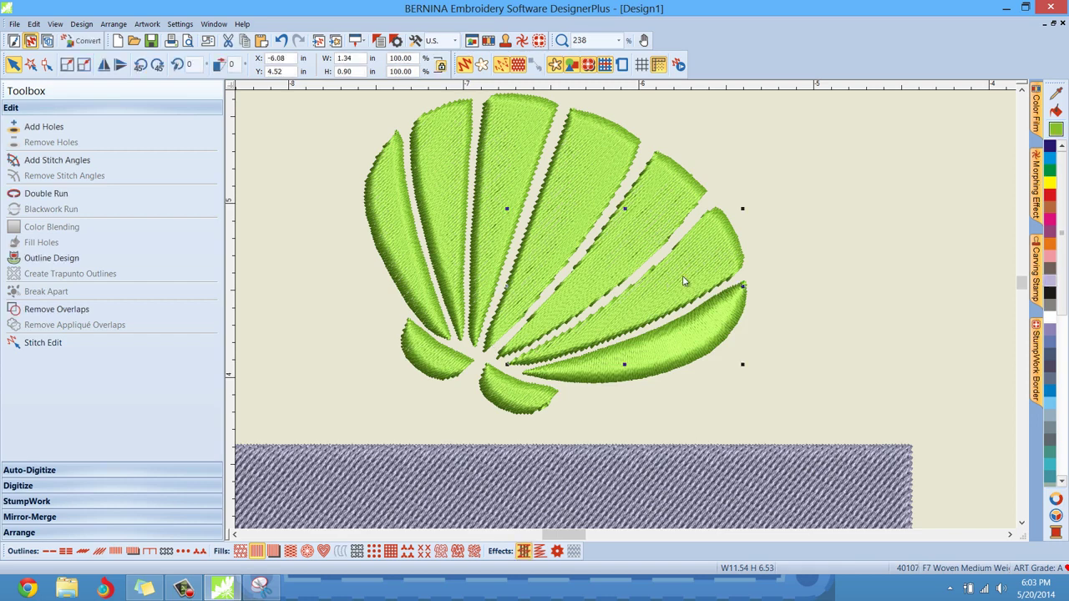
left_click(67, 160)
left_click(555, 333)
left_click(565, 356)
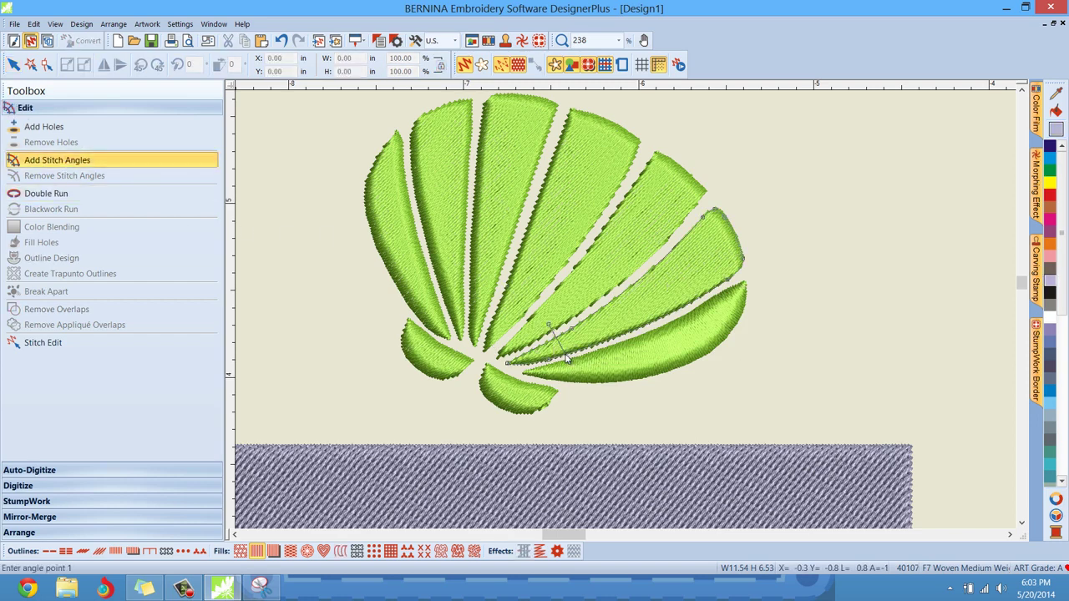
left_click(653, 325)
left_click(555, 333)
left_click(566, 364)
left_click(607, 299)
left_click(706, 302)
left_click(685, 225)
left_click(732, 286)
key("Return")
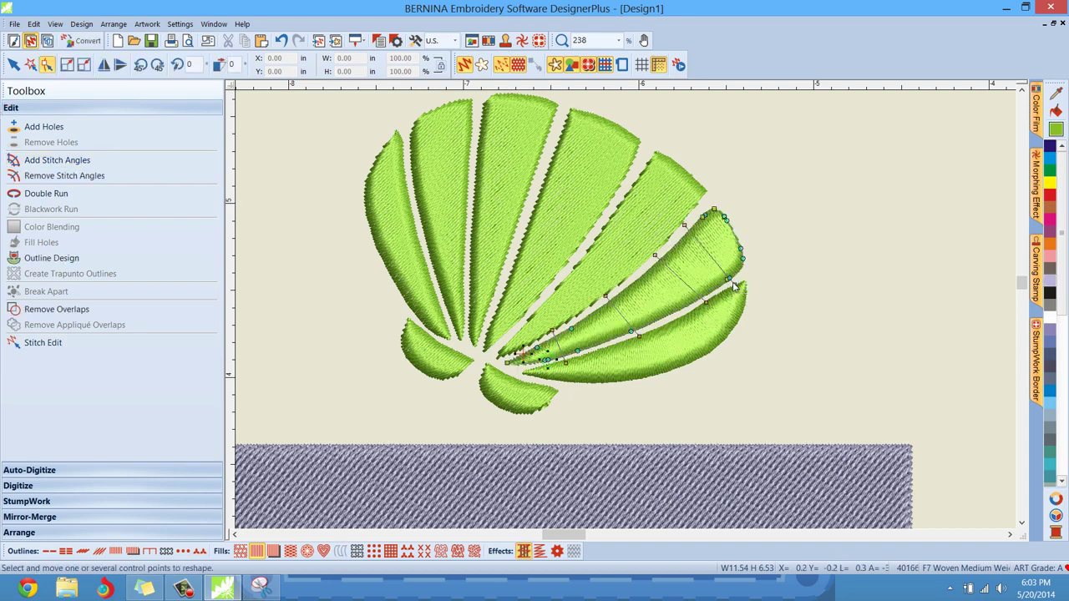
Give the second petal from the right two stitch-angle lines, about 154° to 141°
left_click(13, 64)
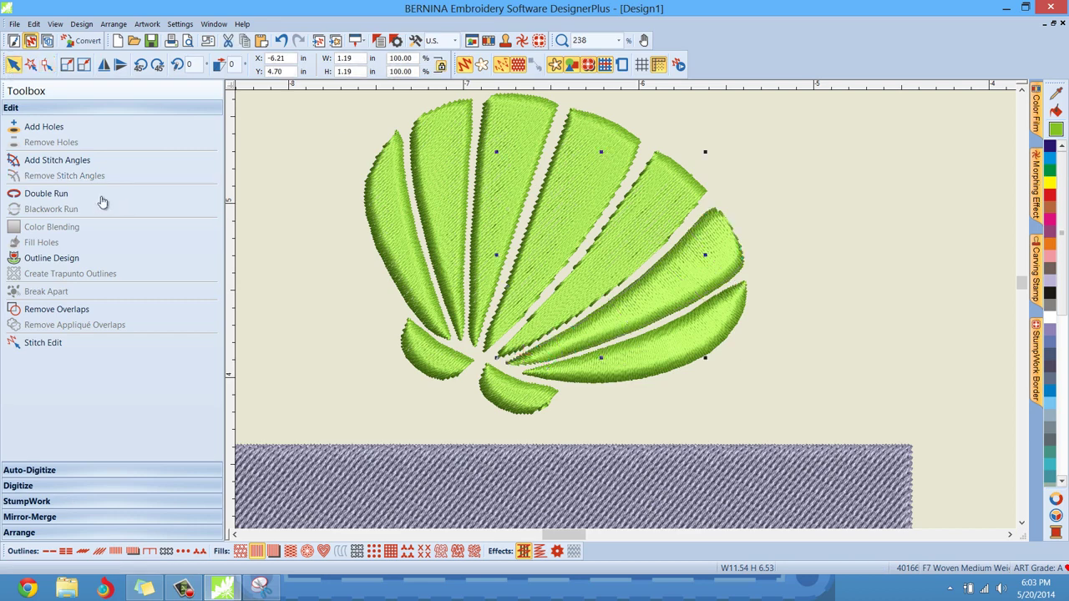
left_click(83, 162)
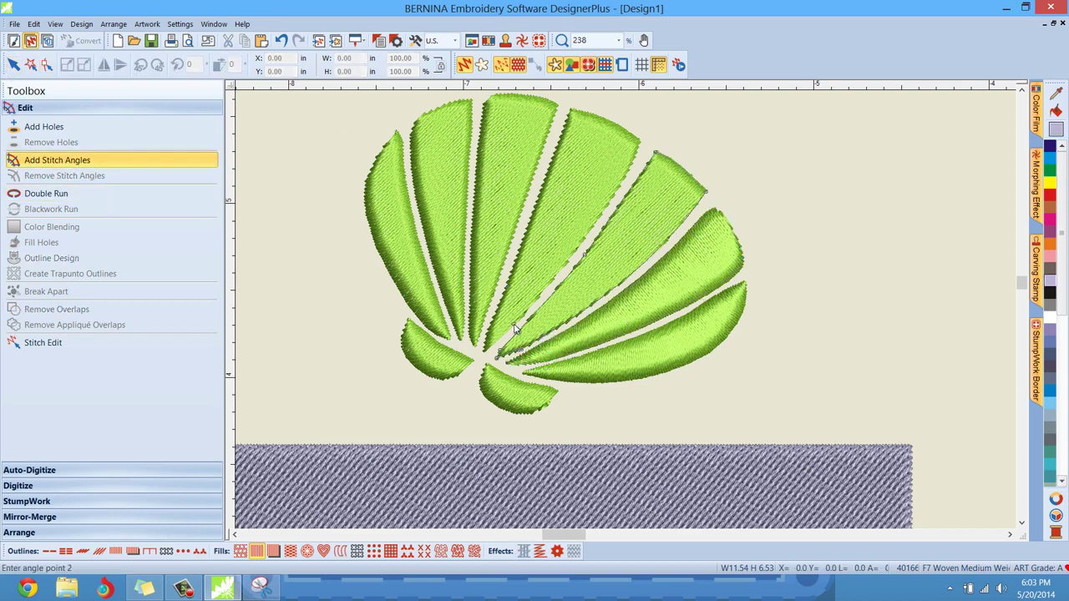
left_click(550, 287)
left_click(637, 277)
left_click(633, 172)
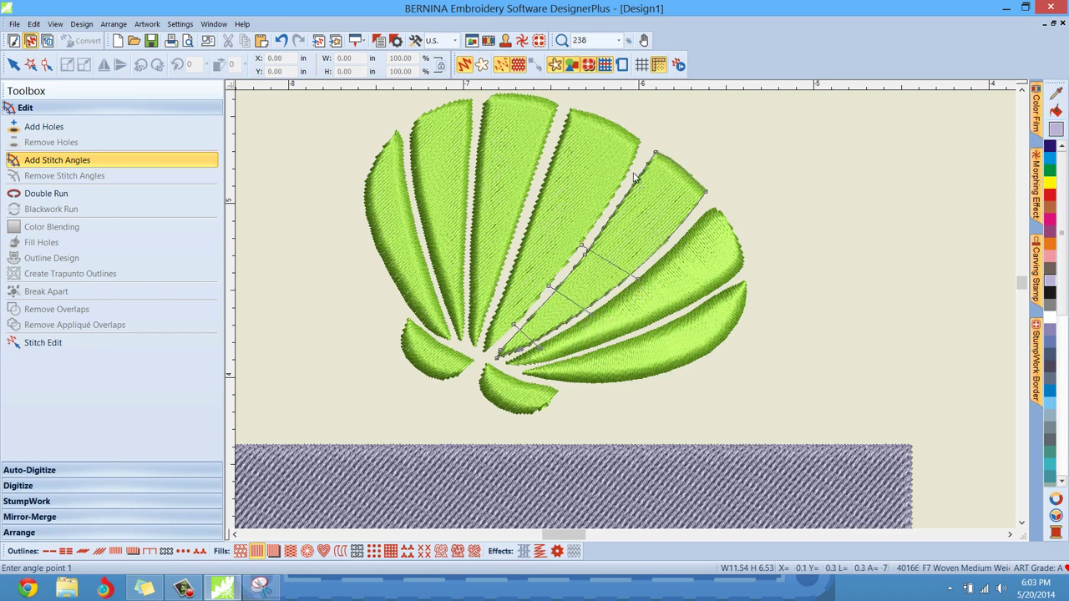
left_click(692, 221)
key("Return")
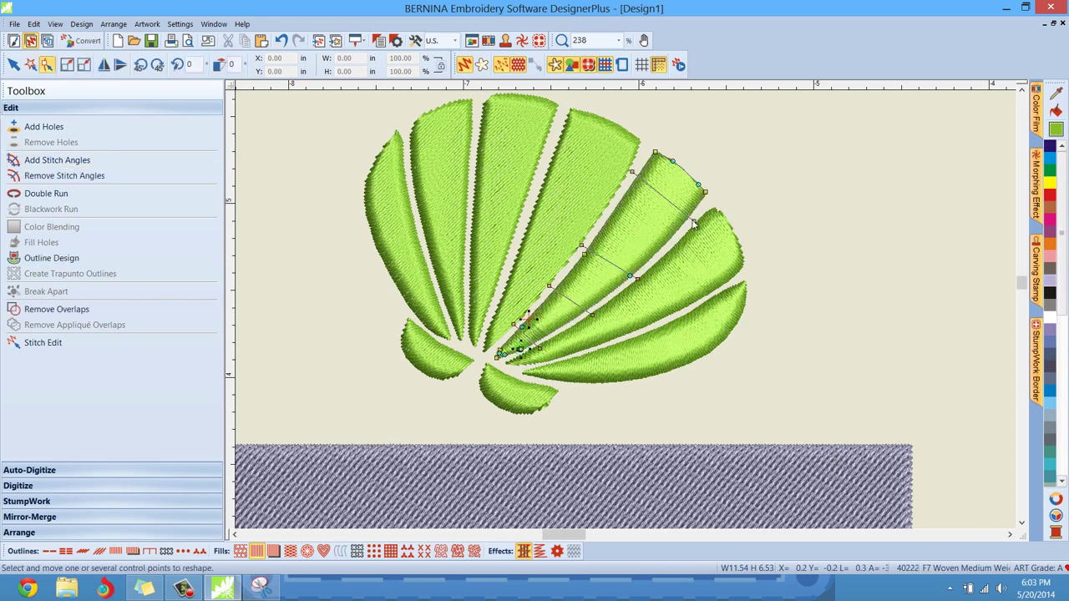
left_click(13, 65)
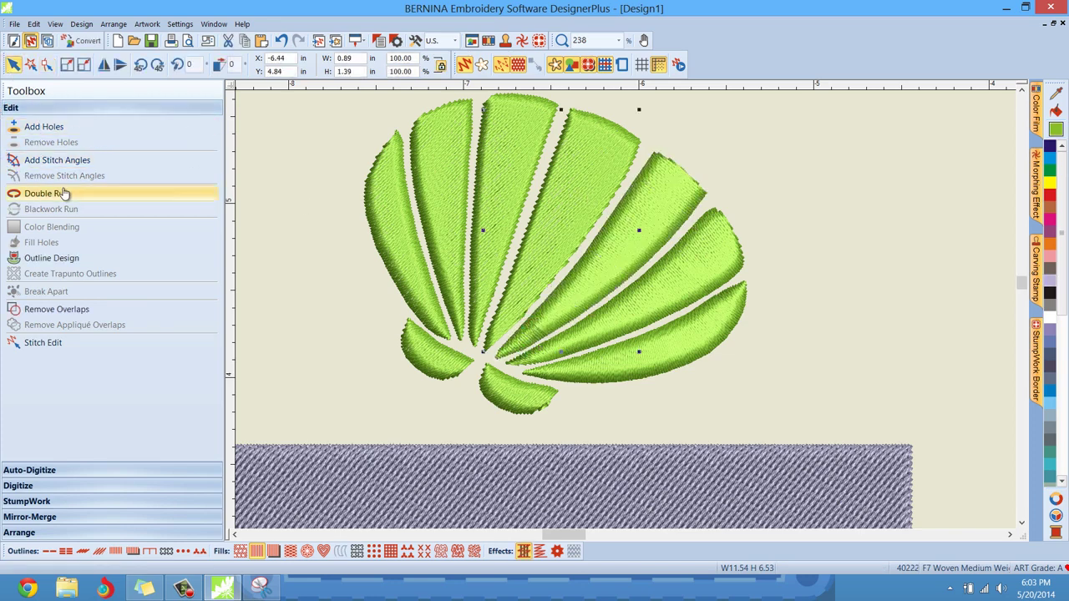
Add three stitch-angle lines, base to tip, across the top-right petal and apply them
left_click(61, 162)
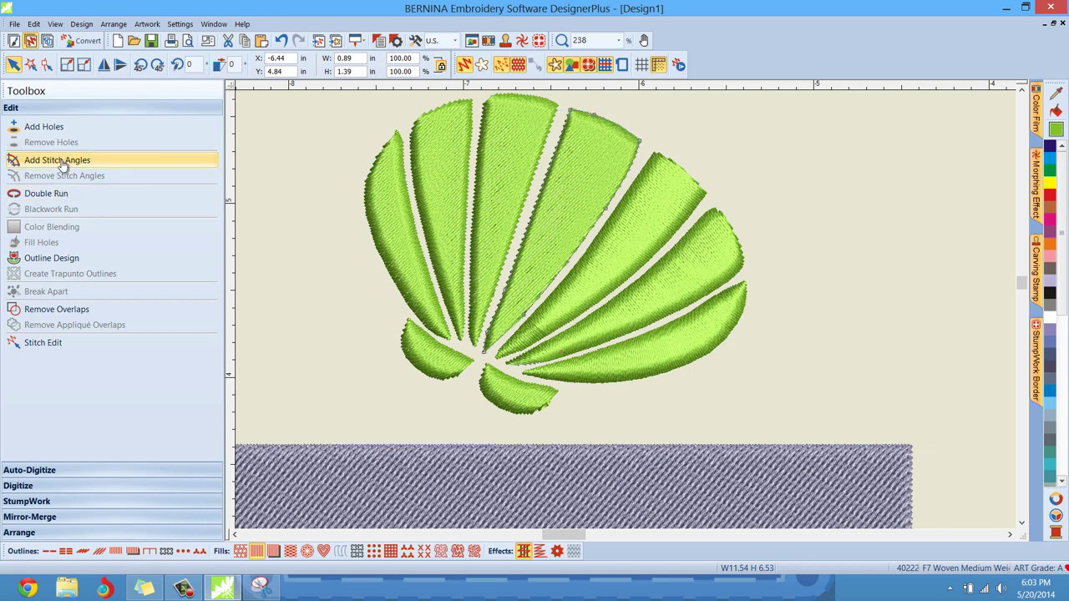
left_click(494, 316)
left_click(530, 332)
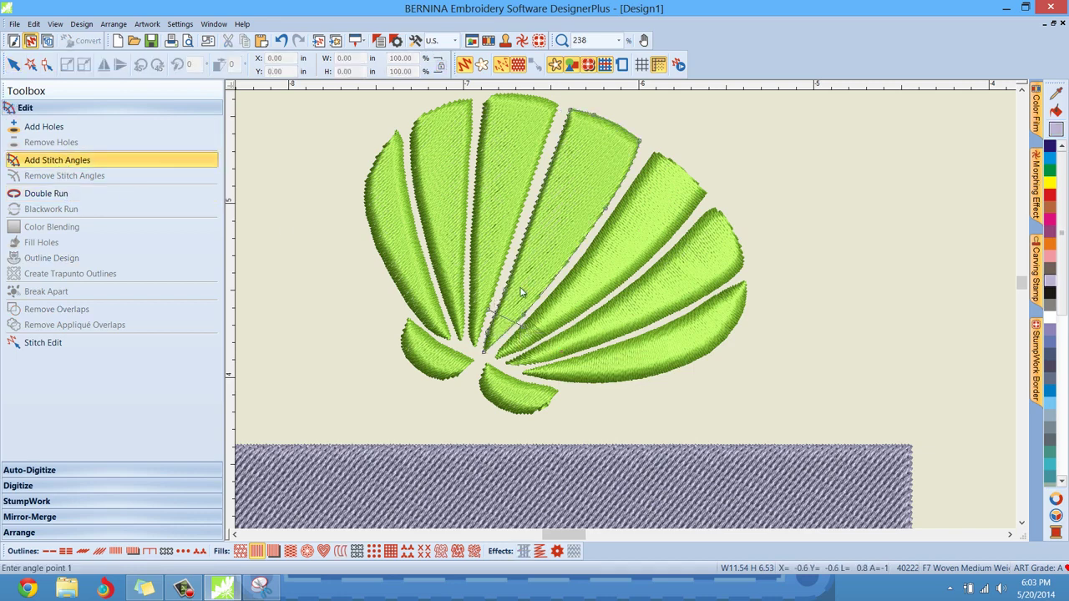
left_click(517, 236)
left_click(580, 257)
left_click(538, 172)
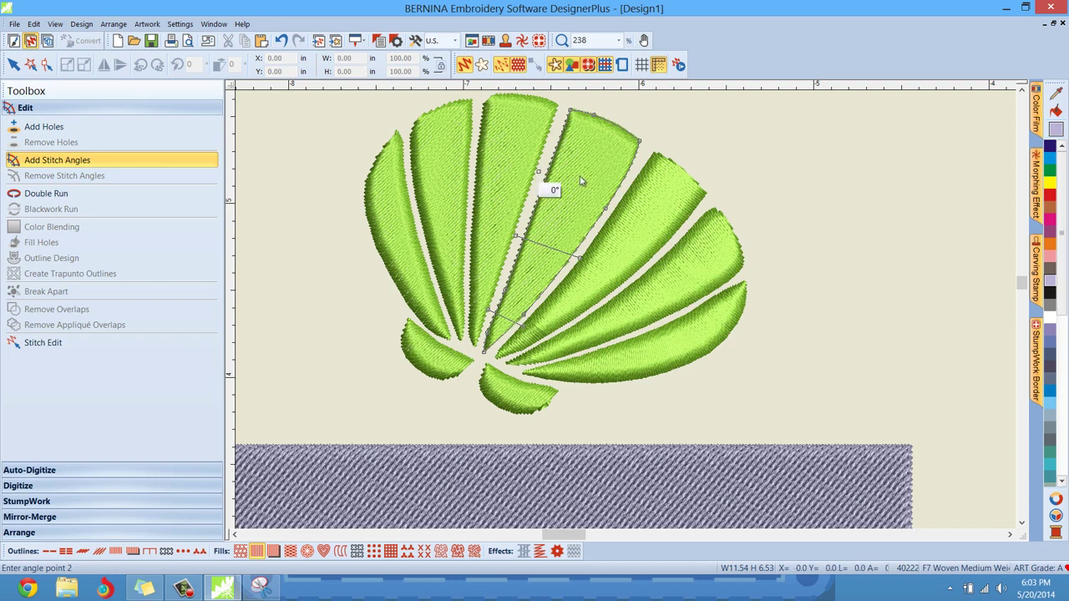
left_click(625, 193)
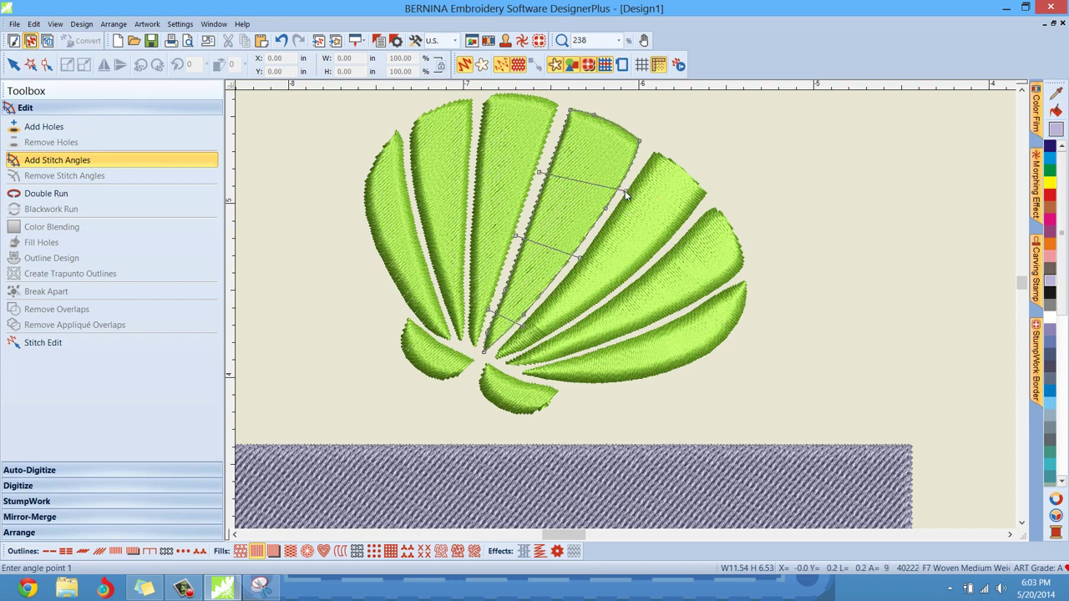
key("Return")
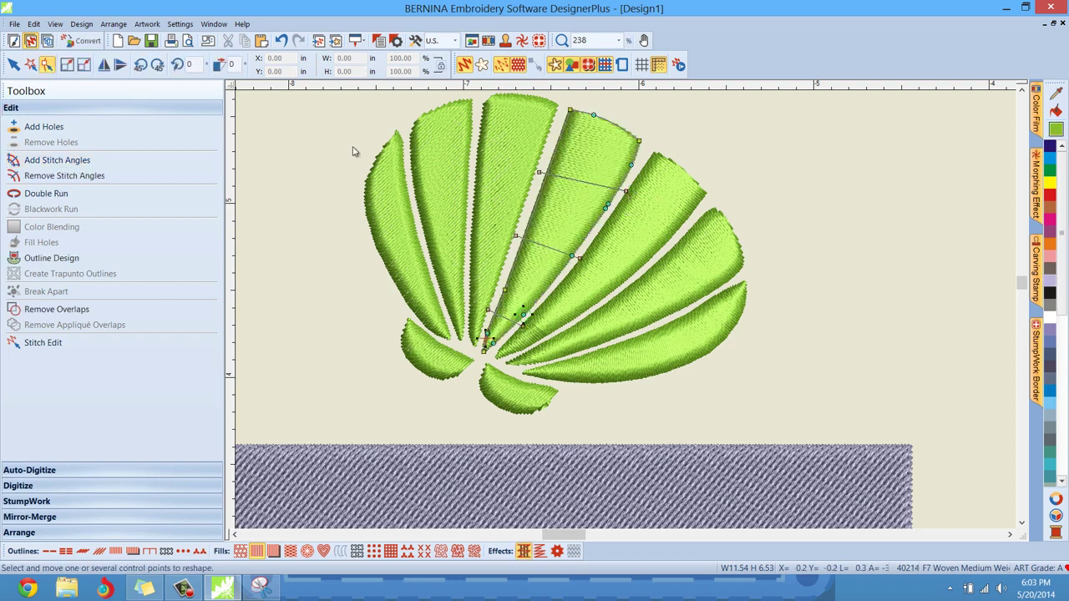
left_click(13, 65)
Give the shell's centre petal its own stitch-angle lines
left_click(504, 142)
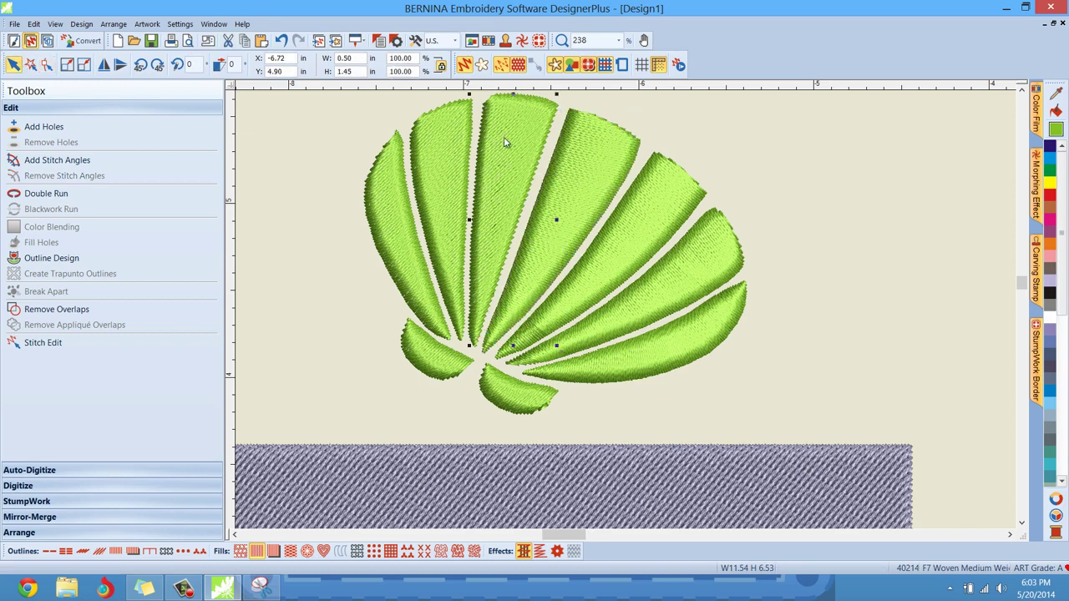
left_click(50, 159)
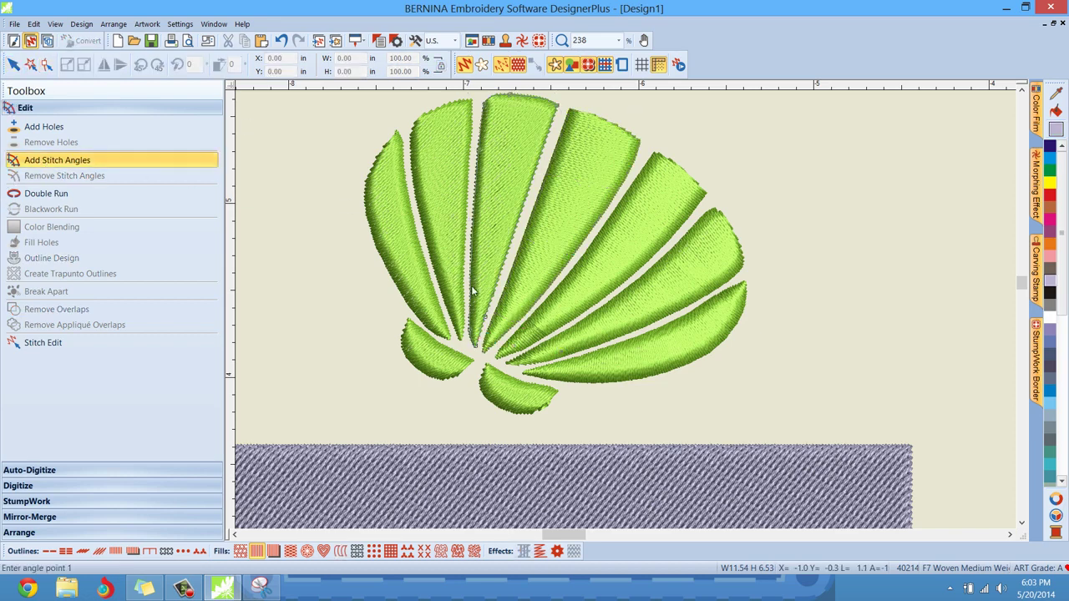
left_click(502, 306)
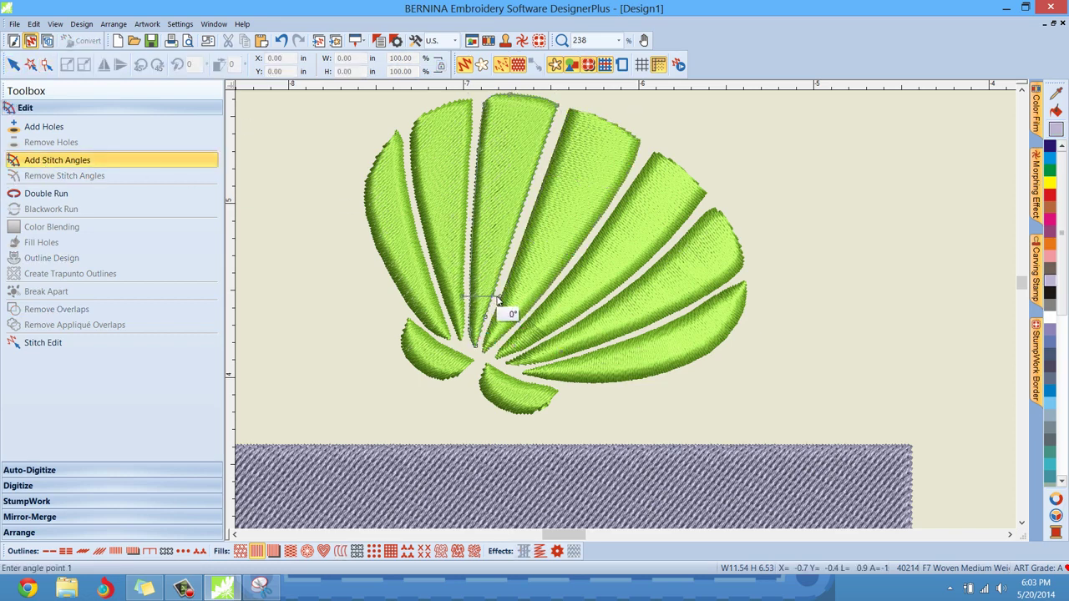
left_click(473, 163)
left_click(541, 175)
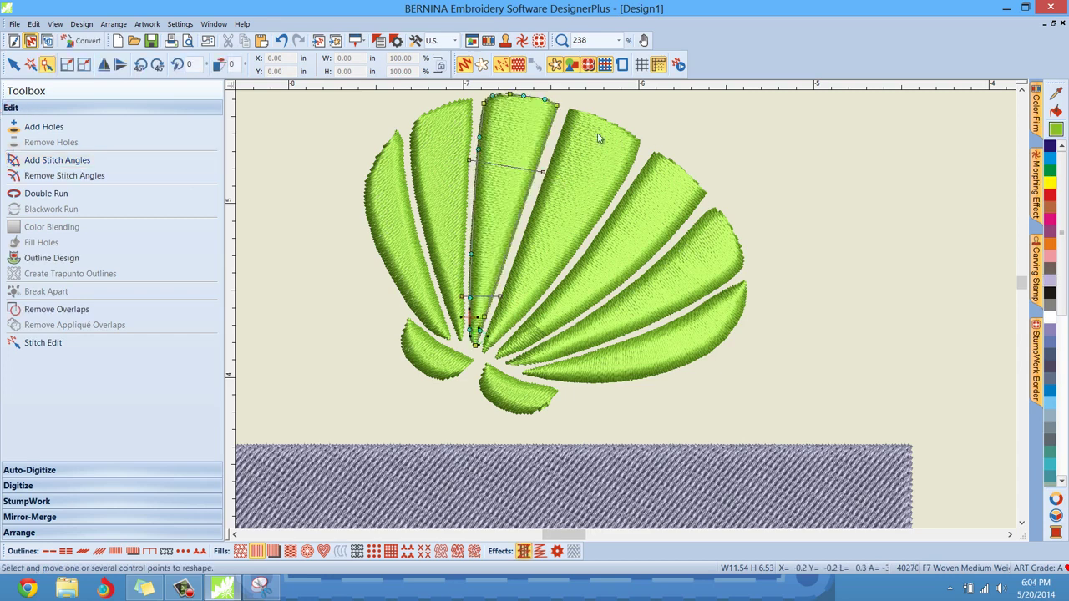
left_click(14, 64)
Add two stitch-angle lines, near the tip and lower down, to the next petal left
left_click(100, 161)
left_click(405, 147)
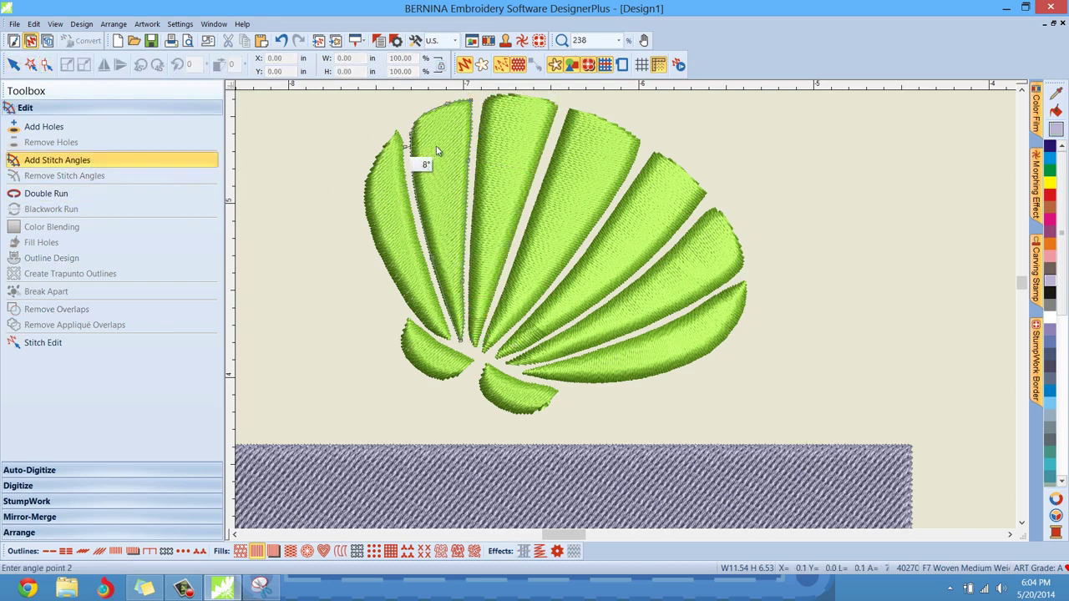
left_click(470, 150)
left_click(424, 251)
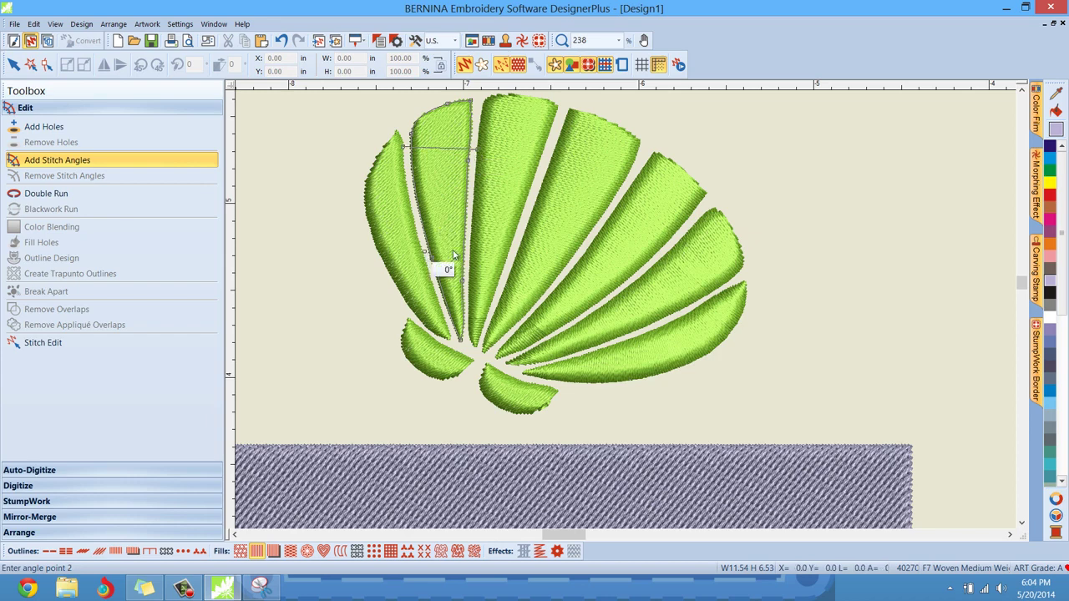
left_click(471, 248)
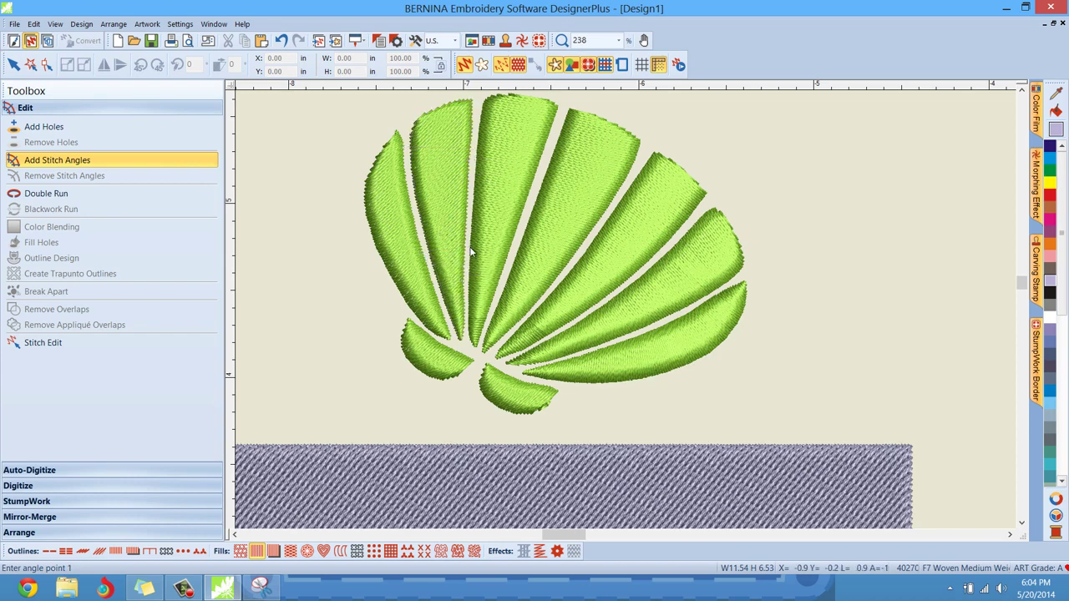
key("Return")
Apply two stitch-angle lines to the leftmost narrow petal, then deselect to review the shell
left_click(12, 70)
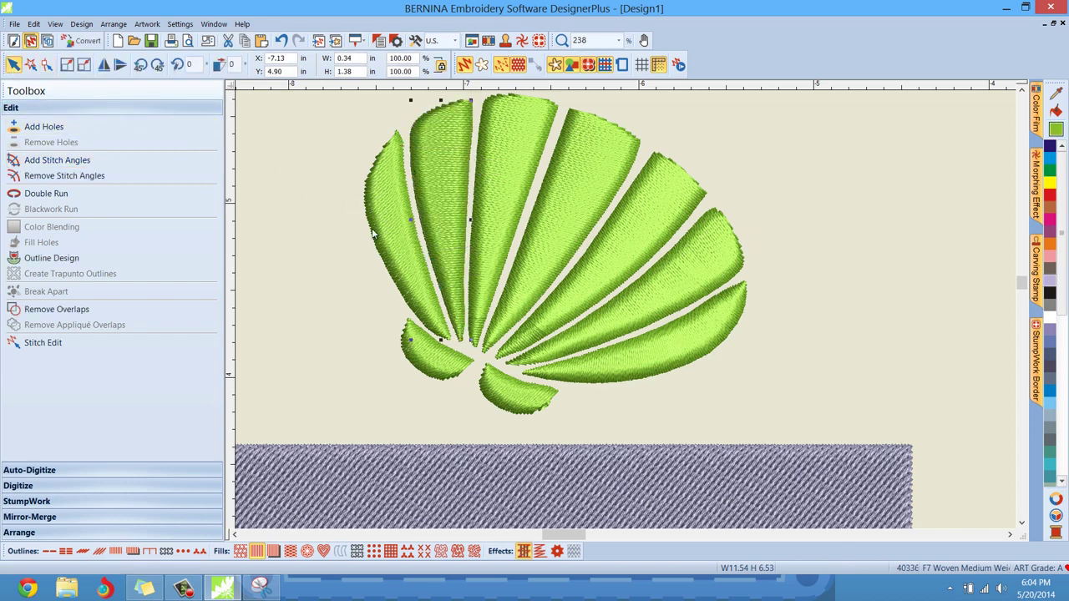
left_click(98, 160)
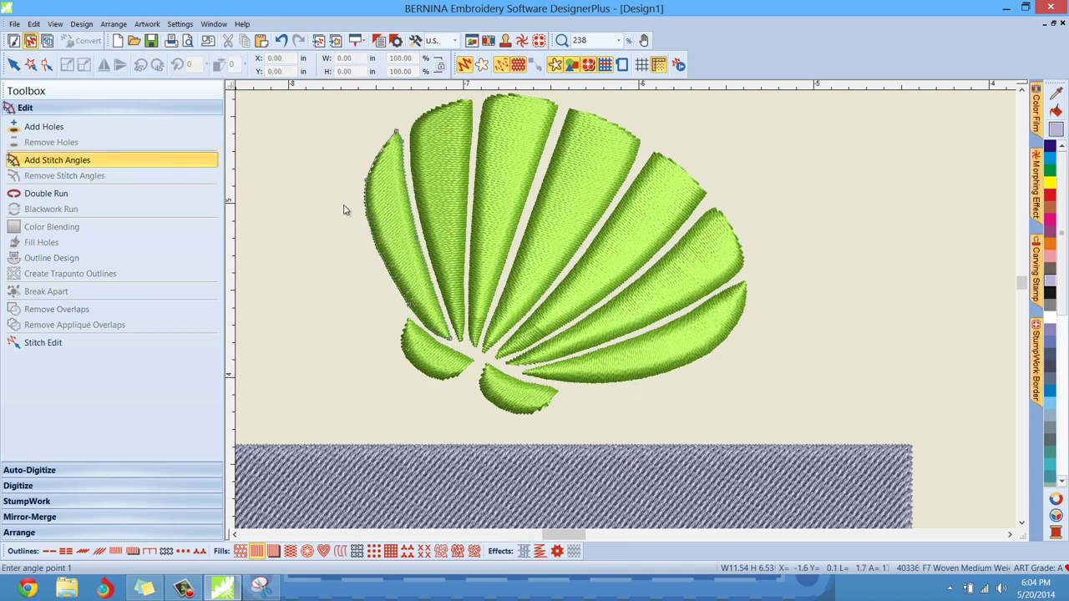
left_click(378, 267)
left_click(429, 248)
left_click(406, 314)
left_click(442, 300)
key("Return")
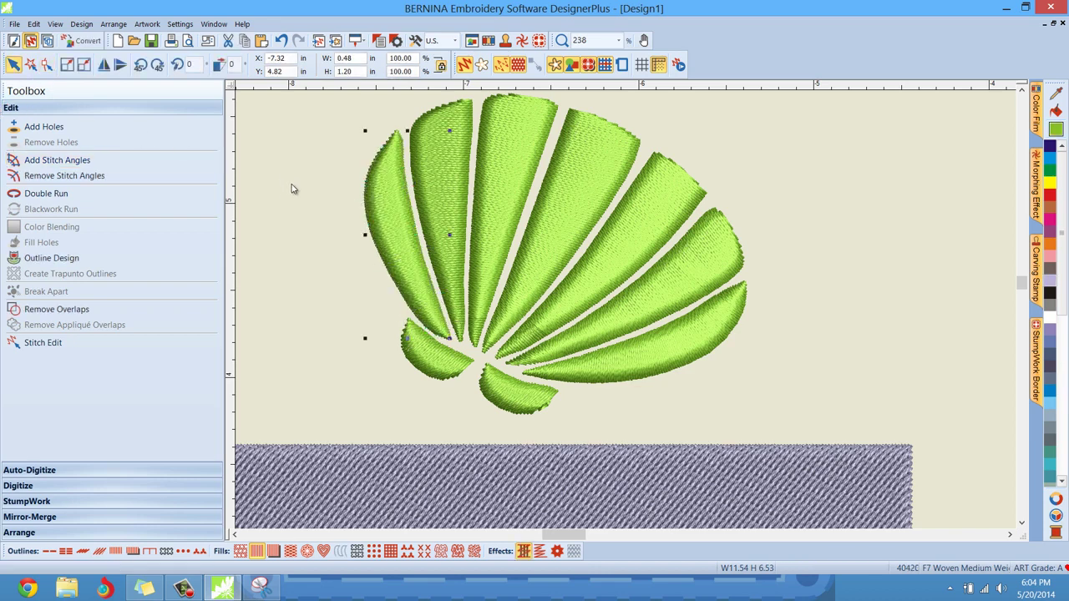
left_click(338, 222)
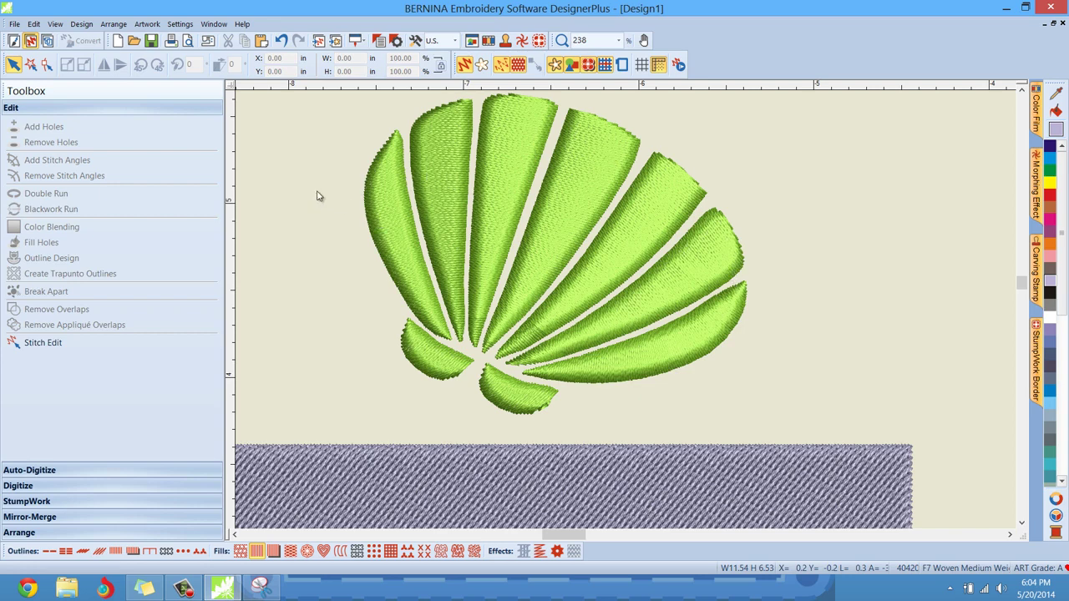
scroll(652, 314, "up", 2)
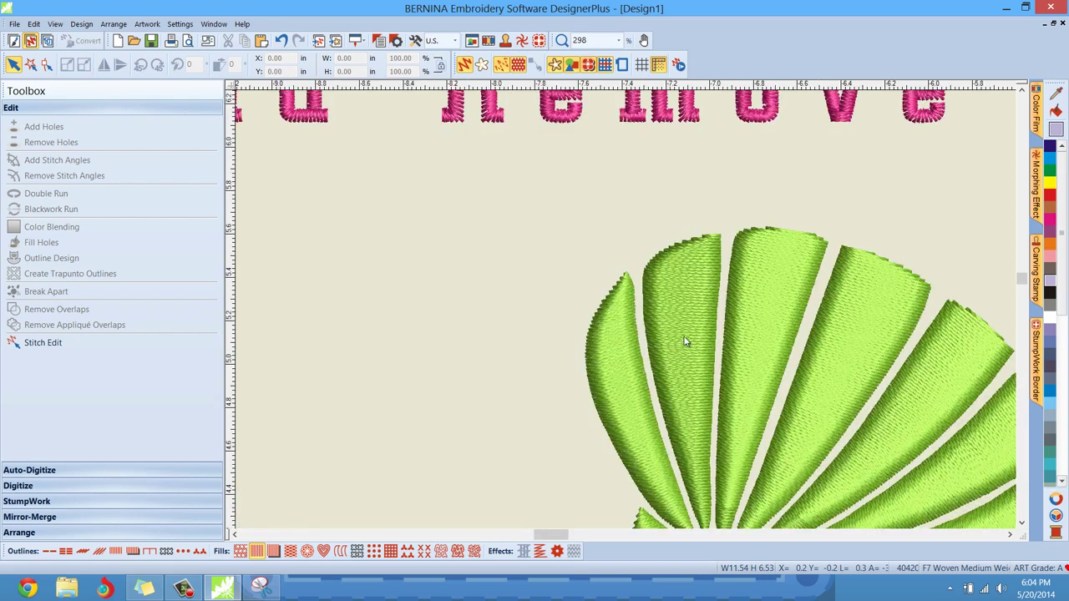
scroll(687, 341, "down", 2)
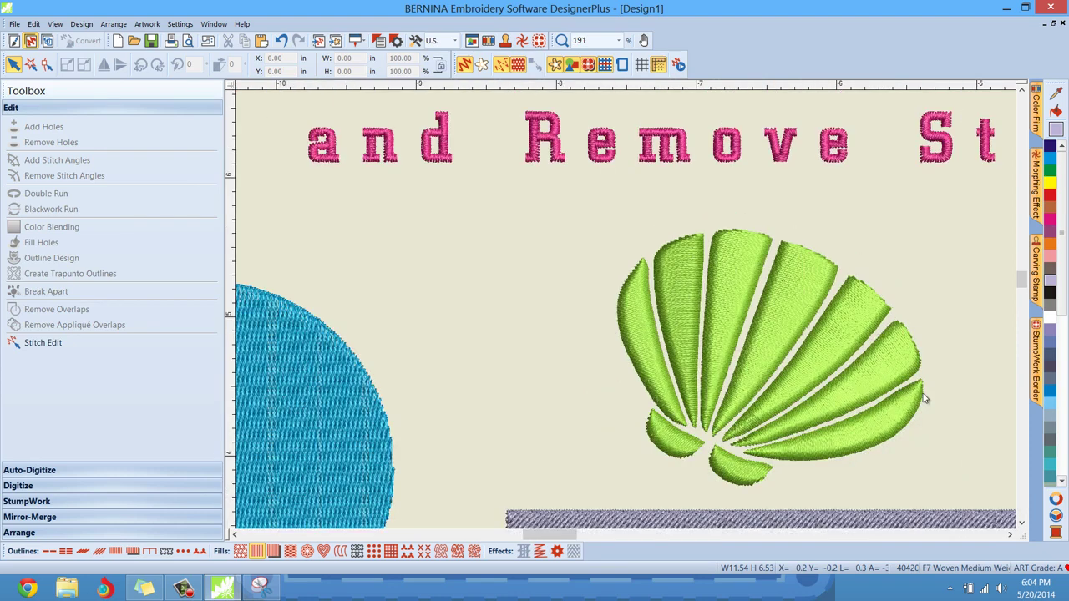
scroll(924, 398, "up", 1)
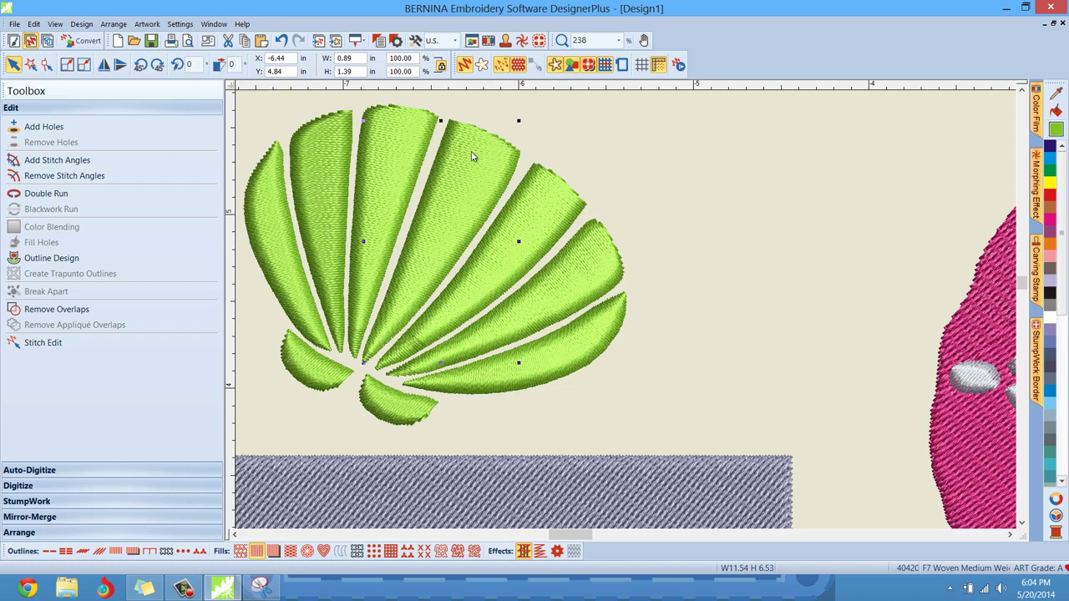
Remove the tall upper petal's stitch angles, then re-add two lines of about 151°–155°
left_click(18, 176)
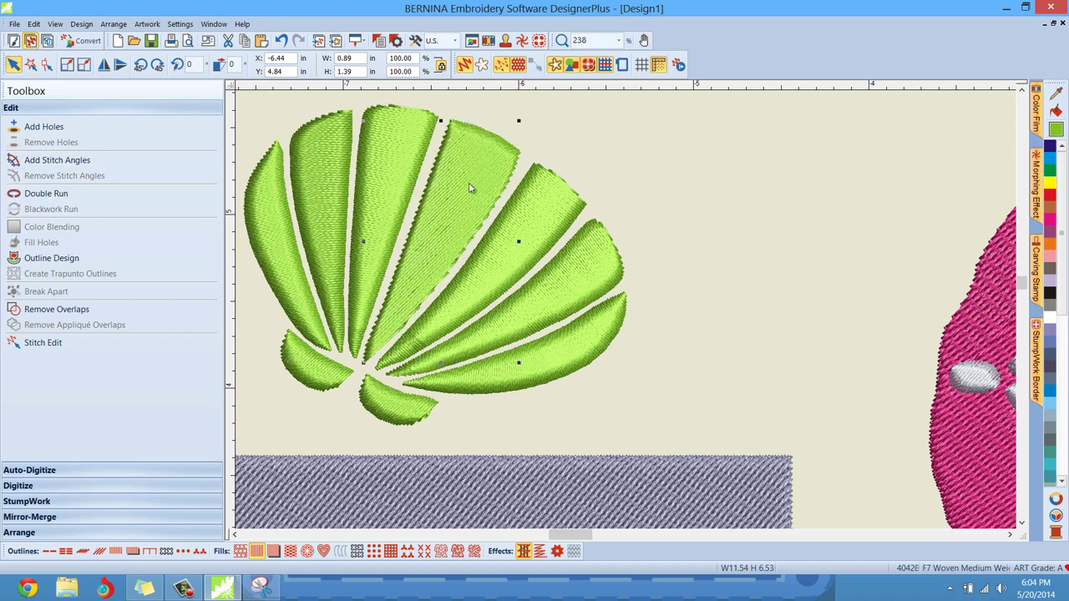
left_click(75, 168)
left_click(394, 320)
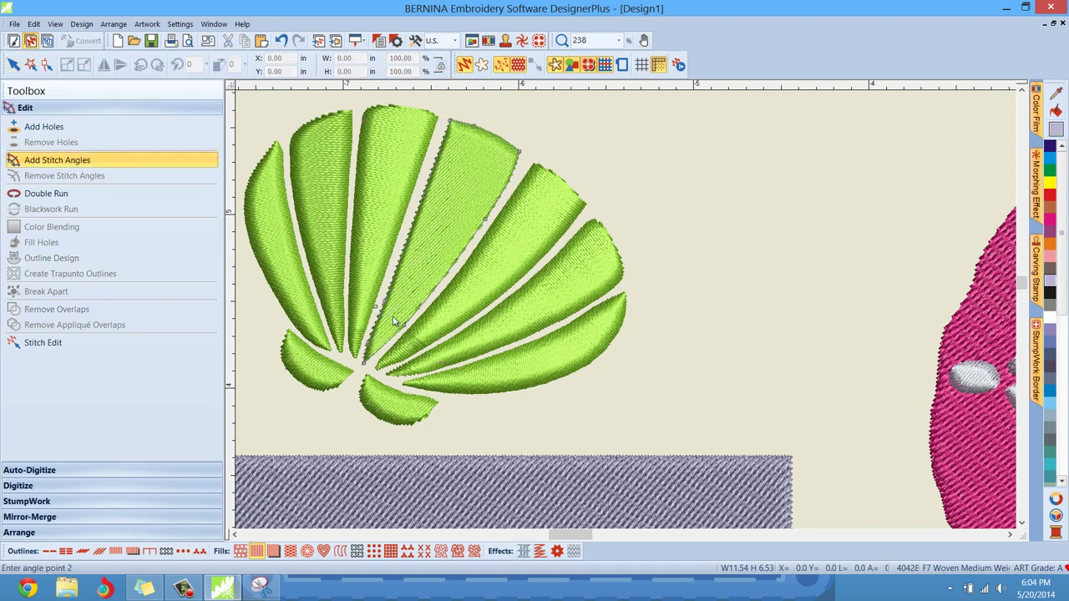
left_click(466, 258)
left_click(432, 144)
left_click(515, 182)
key("Return")
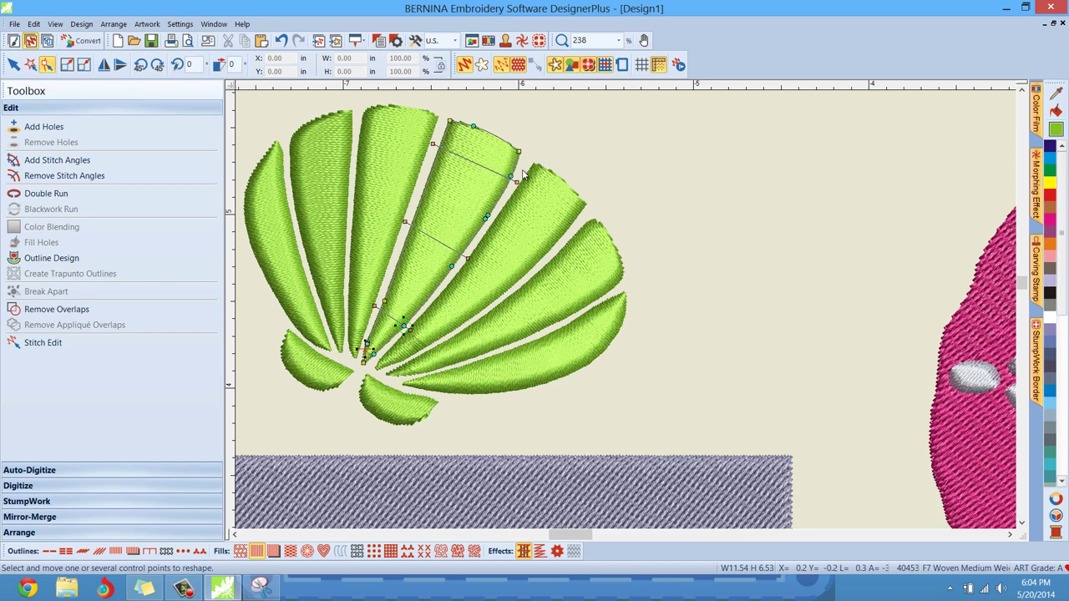